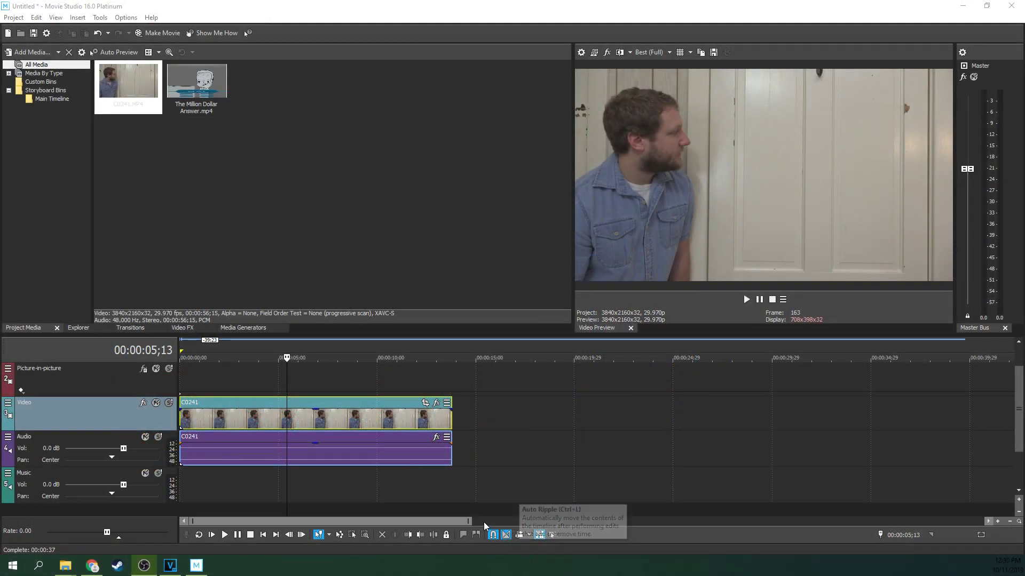
- Time-stretch the C0241 clip to over twice its length, so it plays at 42.8% speed
{"action": "left_click", "coordinate": [286, 458]}
{"action": "left_click", "coordinate": [256, 451]}
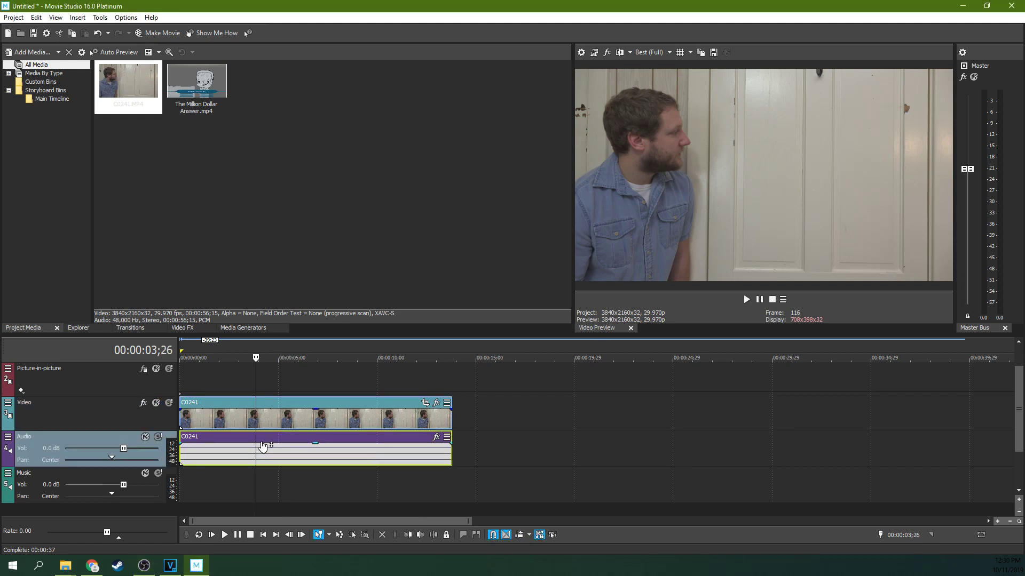
{"action": "scroll", "coordinate": [355, 420], "scroll_direction": "up", "scroll_amount": 3}
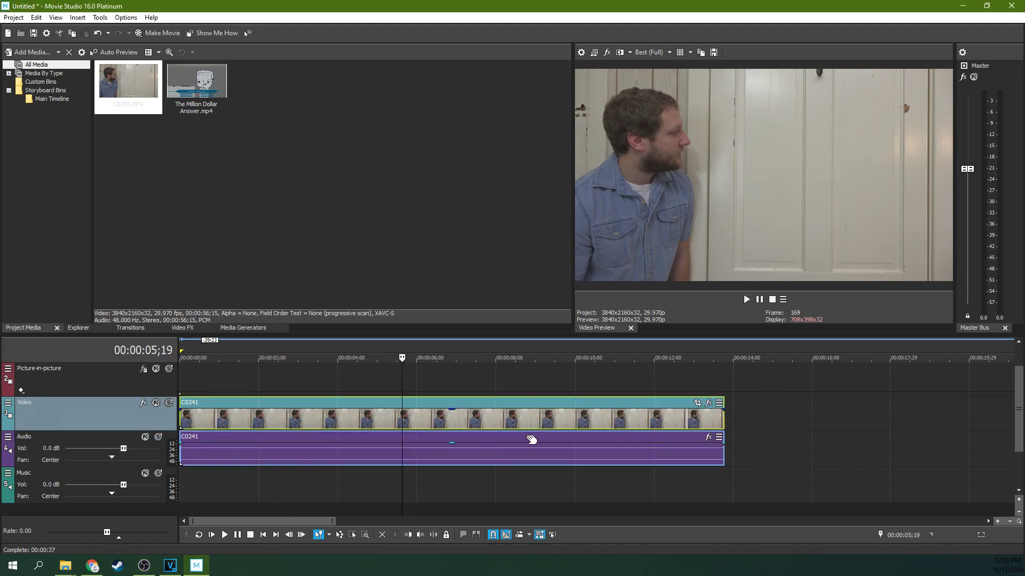
{"action": "scroll", "coordinate": [536, 430], "scroll_direction": "down", "scroll_amount": 4}
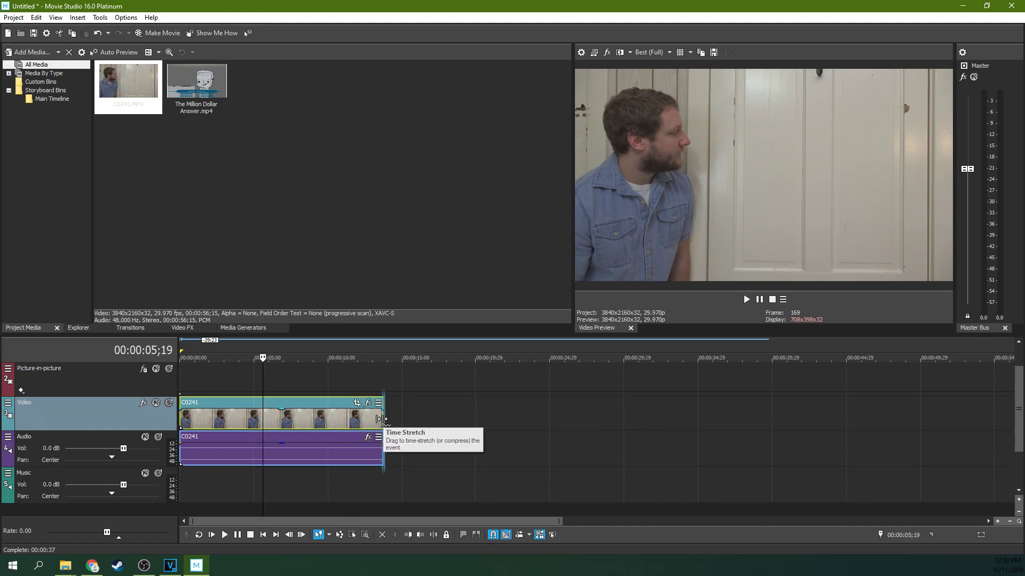
{"action": "left_click_drag", "start_coordinate": [383, 418], "coordinate": [656, 419]}
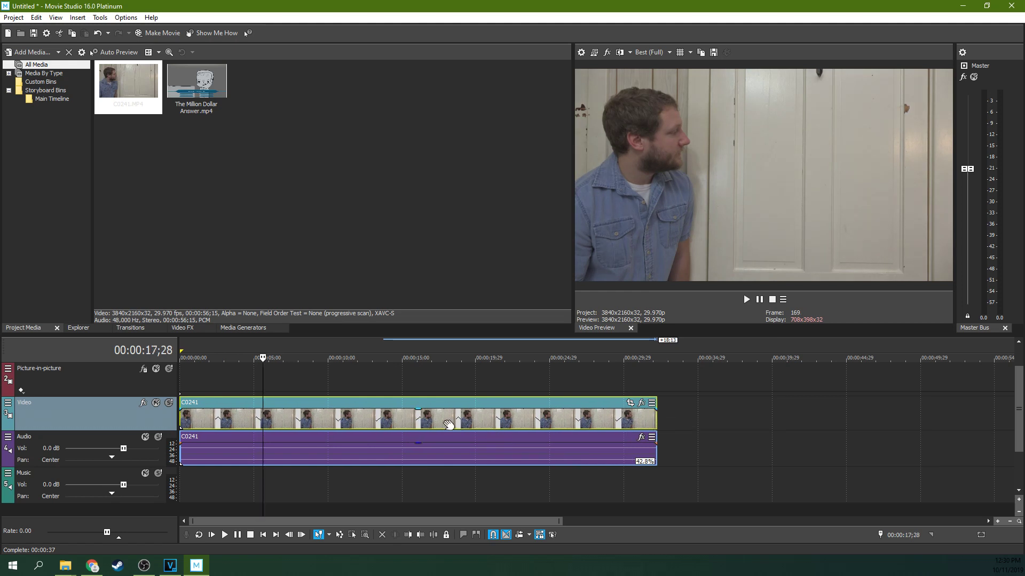
{"action": "right_click", "coordinate": [446, 422]}
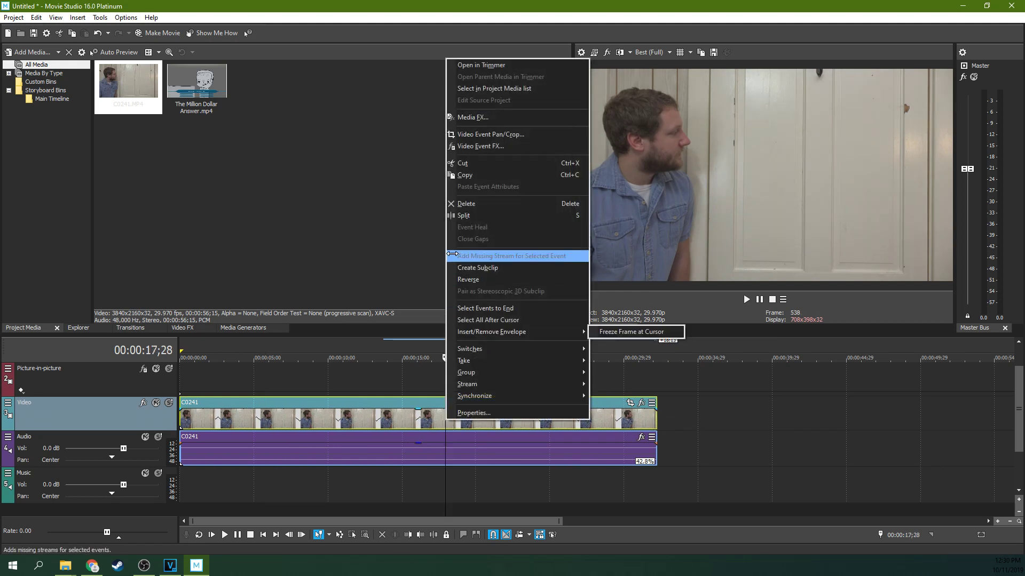
- Copy the C0241 clip and paste it onto the empty top Text track
{"action": "left_click", "coordinate": [452, 175]}
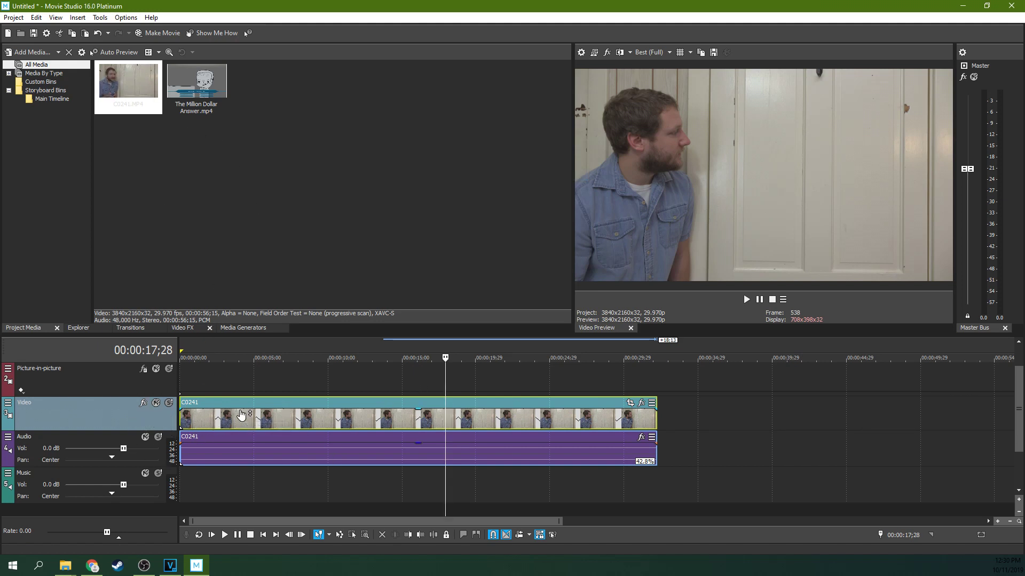
{"action": "left_click", "coordinate": [1018, 342]}
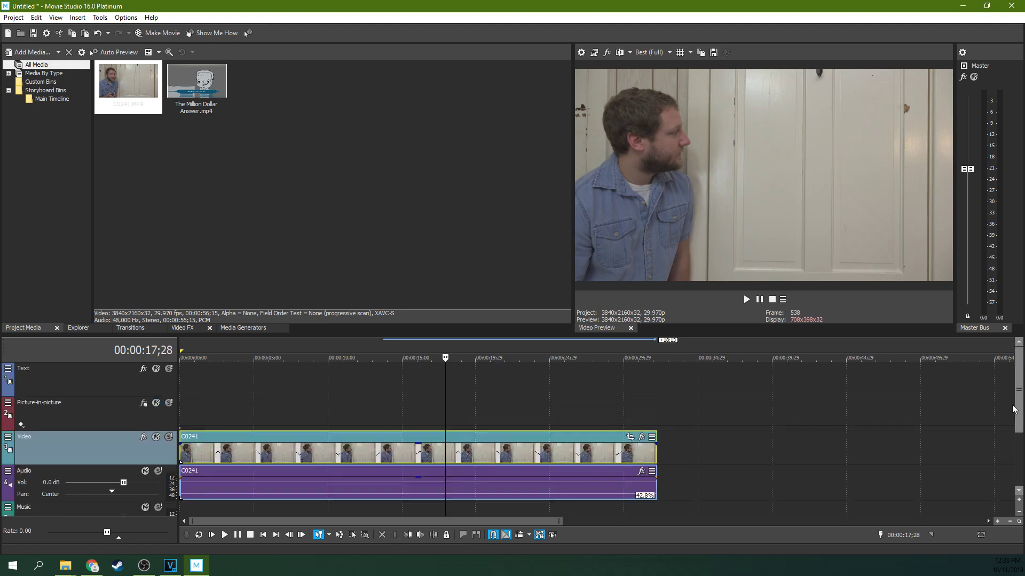
{"action": "left_click", "coordinate": [237, 380]}
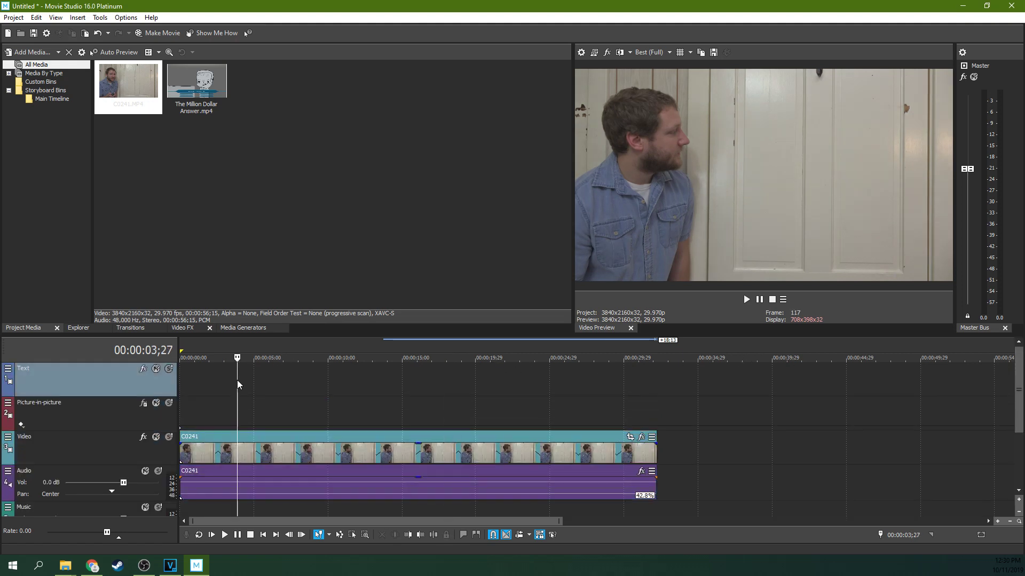
{"action": "right_click", "coordinate": [238, 380]}
{"action": "left_click", "coordinate": [267, 176]}
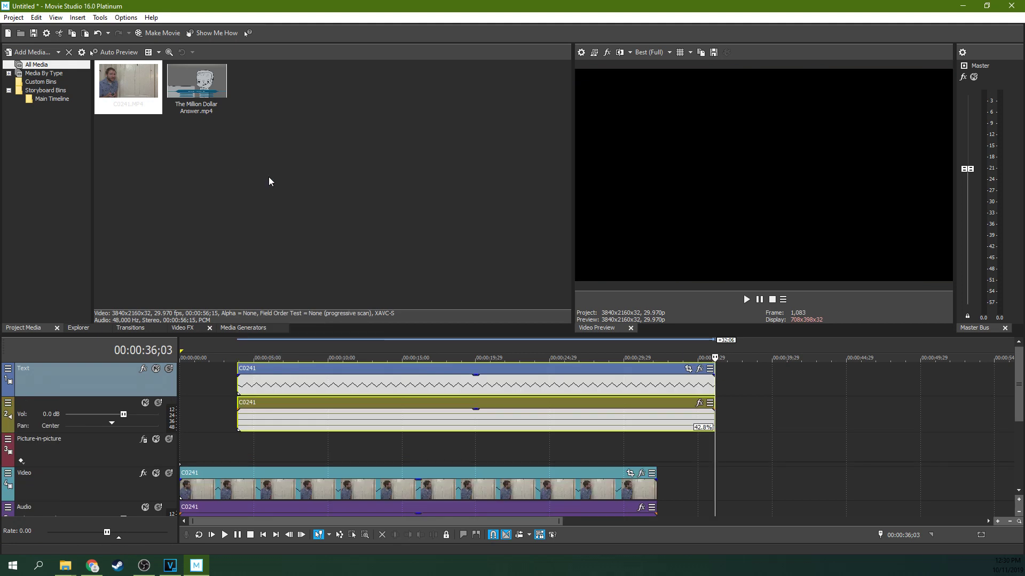
- Delete the pasted copy's extra audio track and move the video copy to 0:00
{"action": "right_click", "coordinate": [77, 410]}
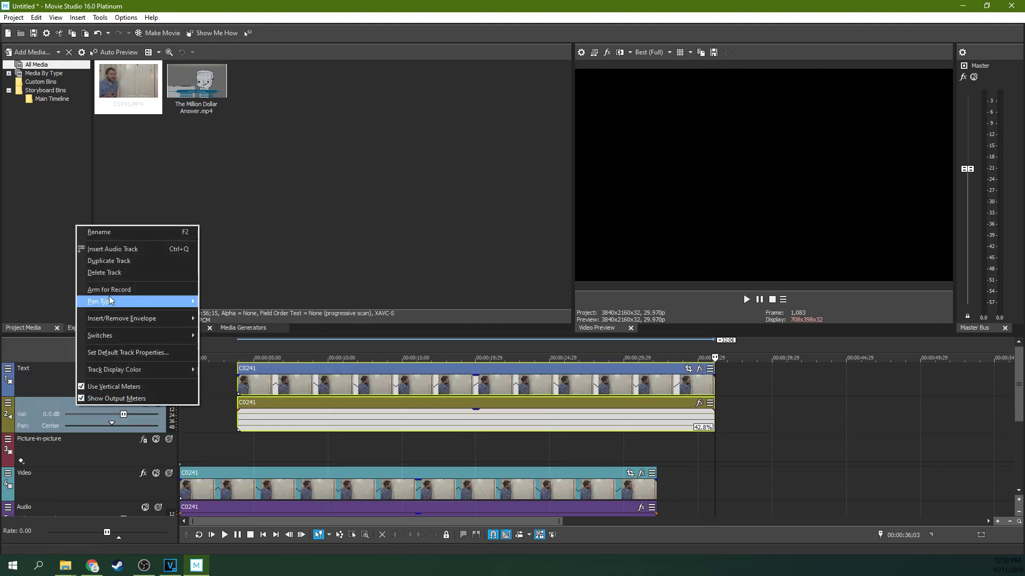
{"action": "left_click", "coordinate": [107, 277]}
{"action": "left_click", "coordinate": [522, 317]}
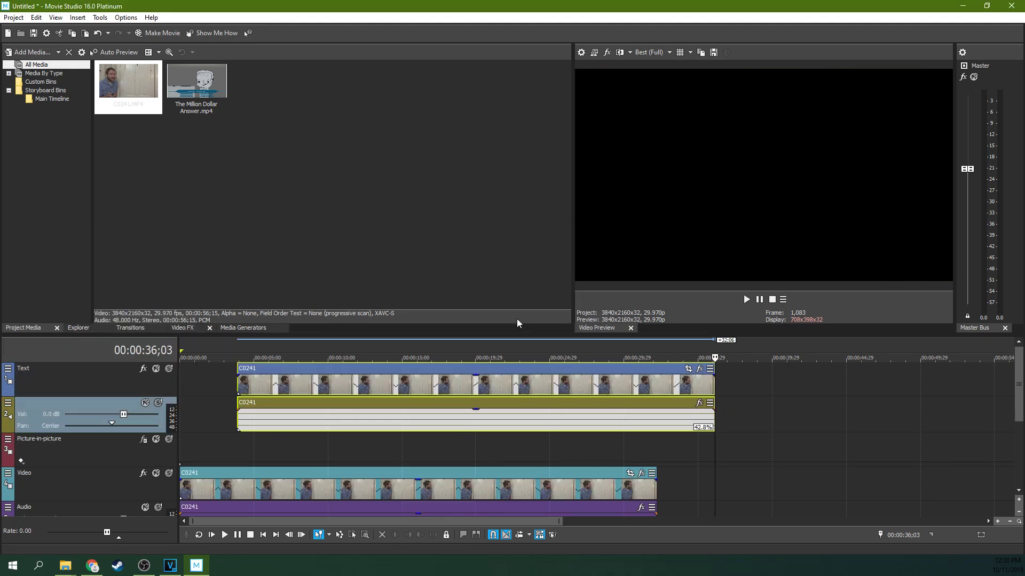
{"action": "left_click_drag", "start_coordinate": [434, 370], "coordinate": [373, 370]}
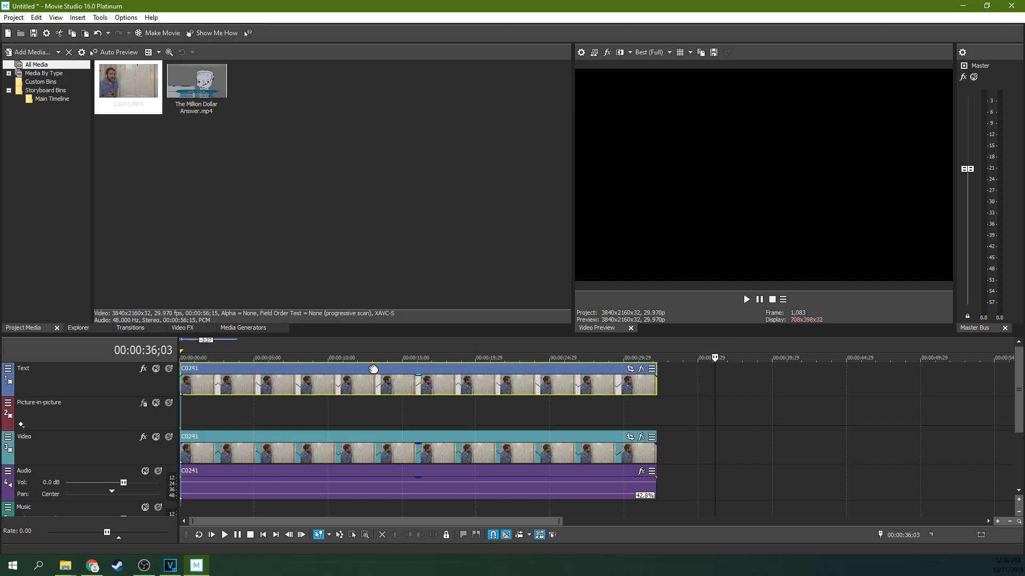
{"action": "left_click", "coordinate": [419, 415]}
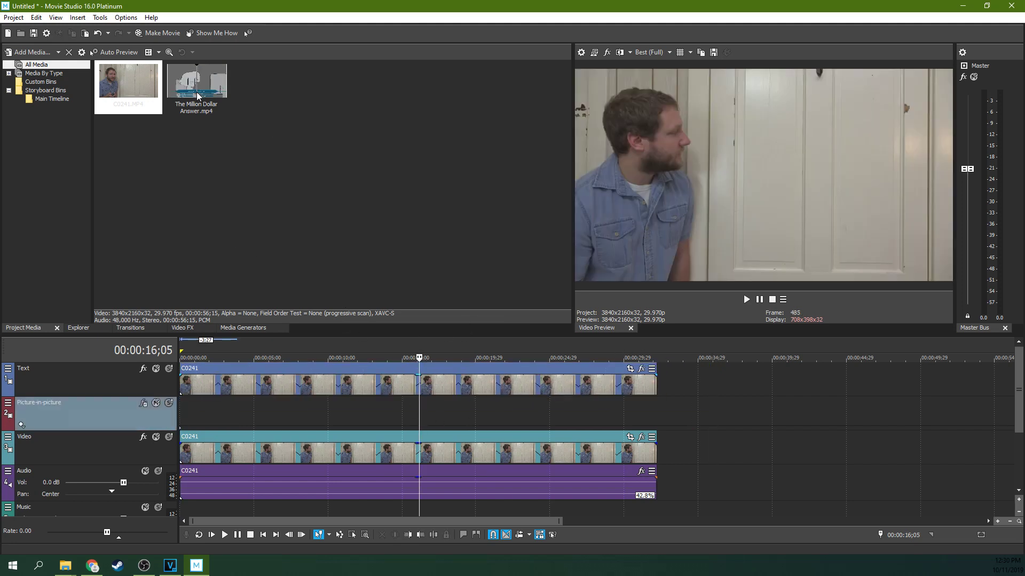
- Place The Million Dollar Answer.mp4 on the Picture-in-picture track after C0241 and preview a frame
{"action": "left_click_drag", "start_coordinate": [196, 85], "coordinate": [208, 100]}
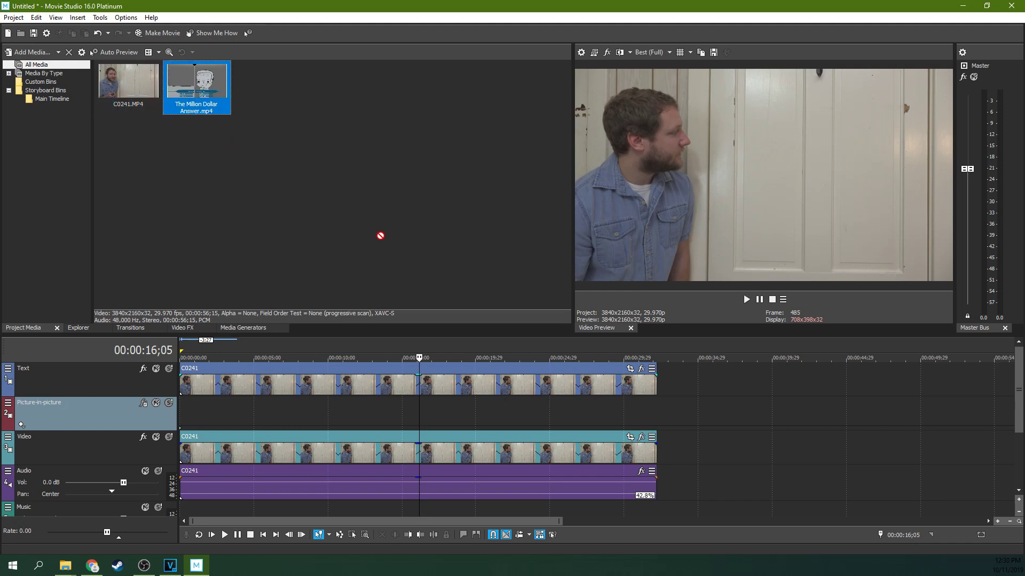
{"action": "left_click_drag", "start_coordinate": [380, 235], "coordinate": [697, 431]}
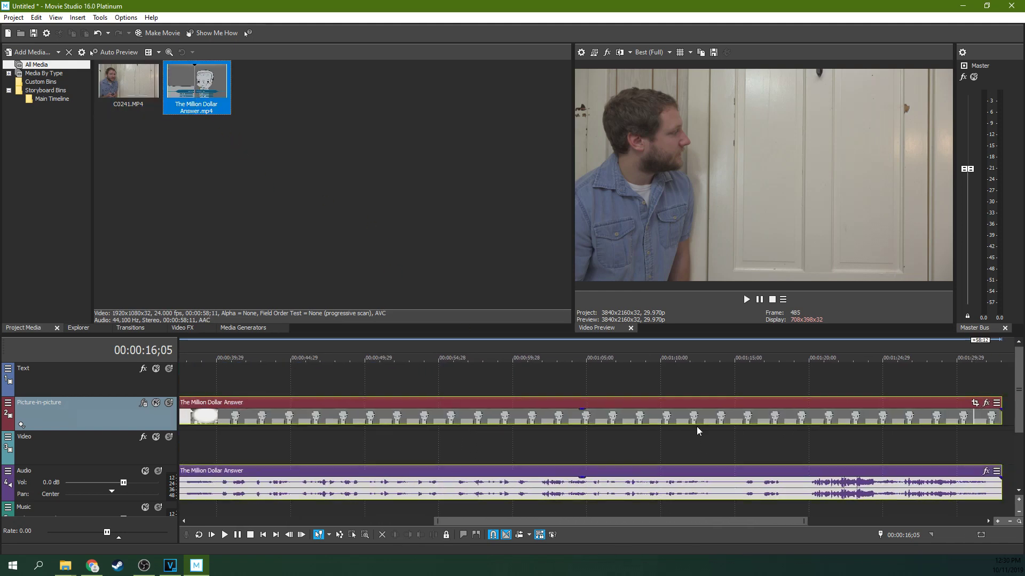
{"action": "scroll", "coordinate": [612, 443], "scroll_direction": "down", "scroll_amount": 3}
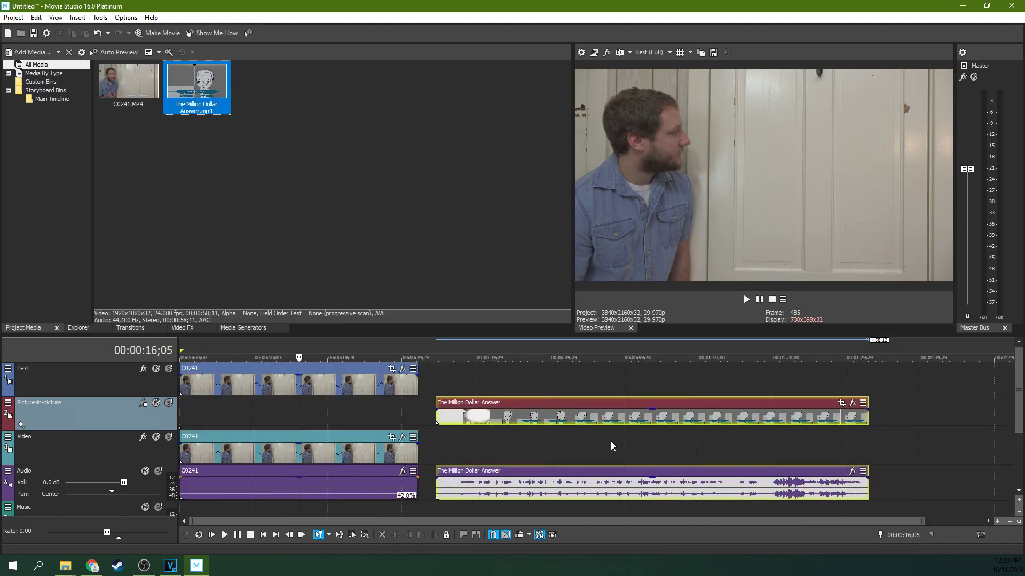
{"action": "left_click", "coordinate": [149, 425]}
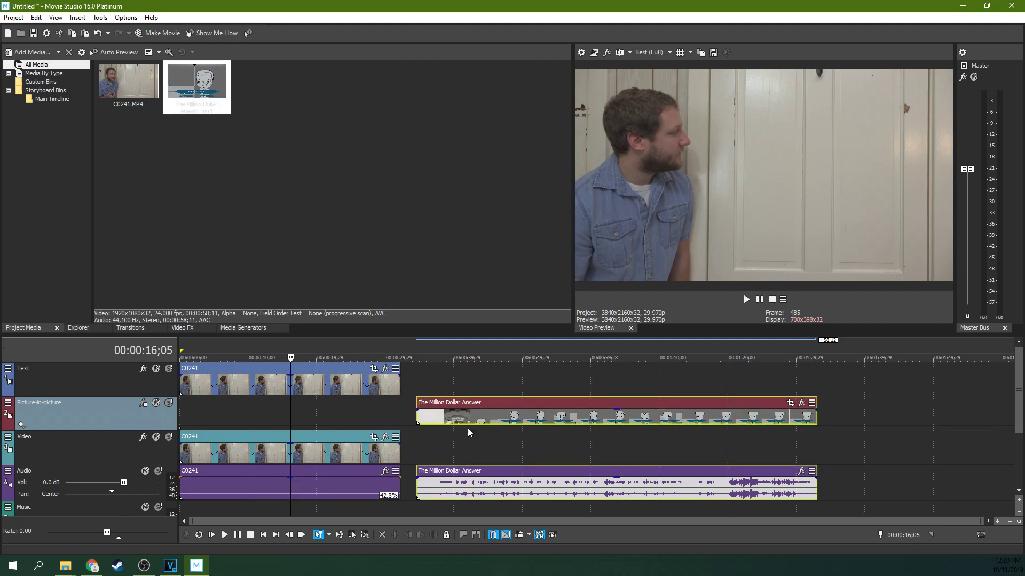
{"action": "left_click", "coordinate": [474, 416]}
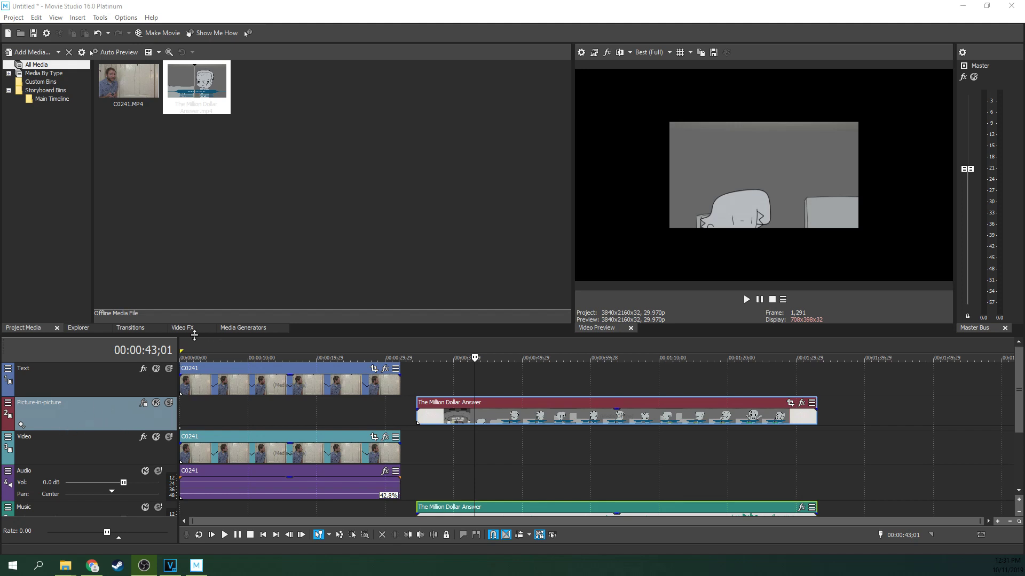
- Browse the Video FX library, with effects like Picture In Picture, Crop and Mask Generator
{"action": "left_click", "coordinate": [189, 331]}
{"action": "scroll", "coordinate": [339, 185], "scroll_direction": "down", "scroll_amount": 5}
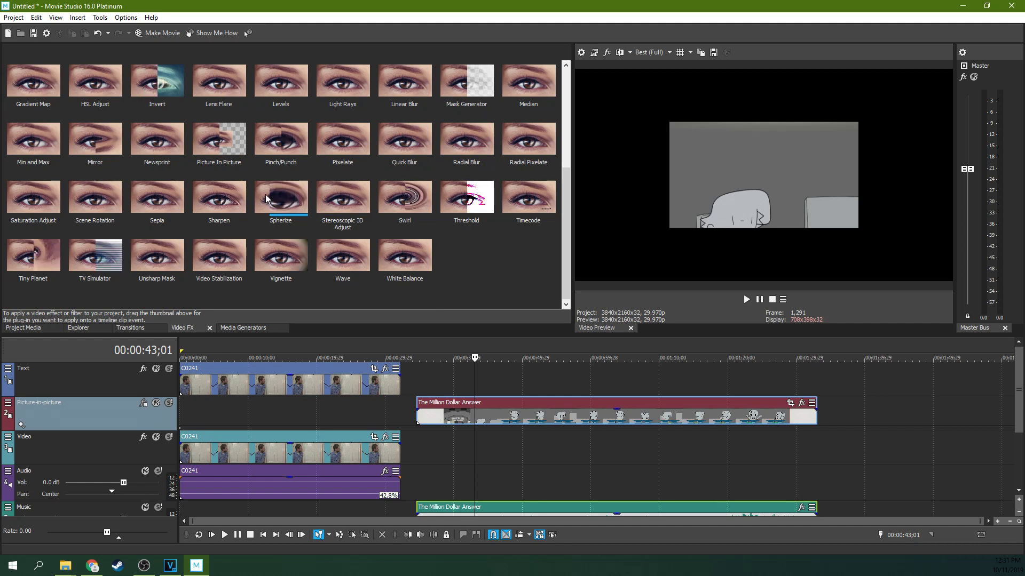
{"action": "scroll", "coordinate": [297, 178], "scroll_direction": "up", "scroll_amount": 1}
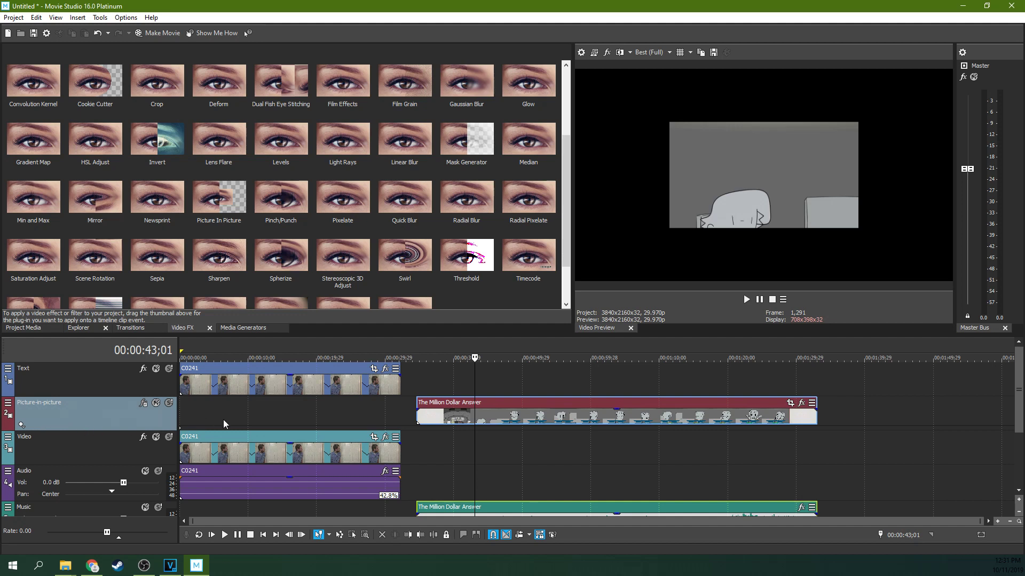
{"action": "left_click", "coordinate": [374, 413]}
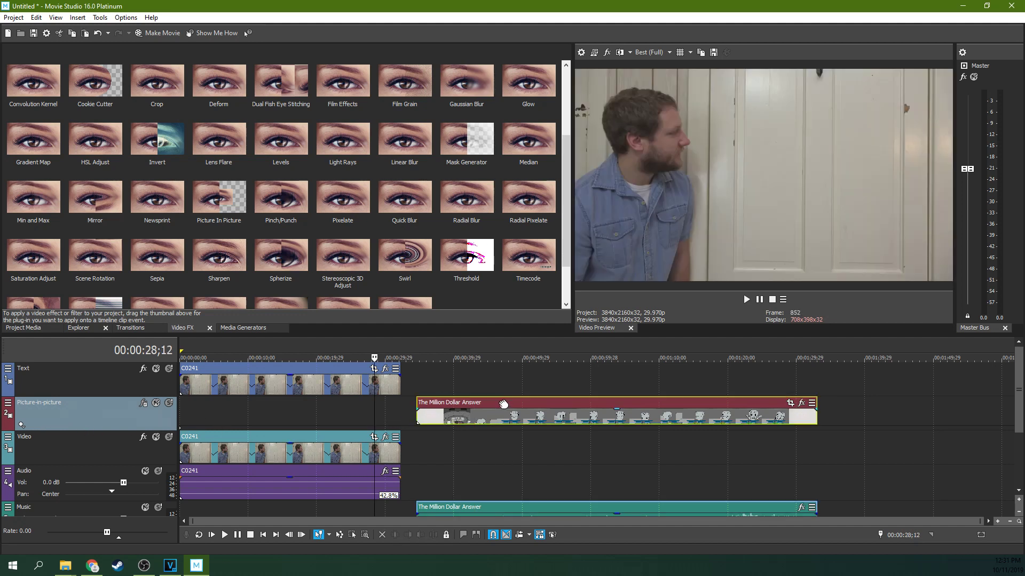
- Move The Million Dollar Answer clips to the start, trim their opening and realign them at 0:00
{"action": "left_click_drag", "start_coordinate": [487, 425], "coordinate": [189, 428]}
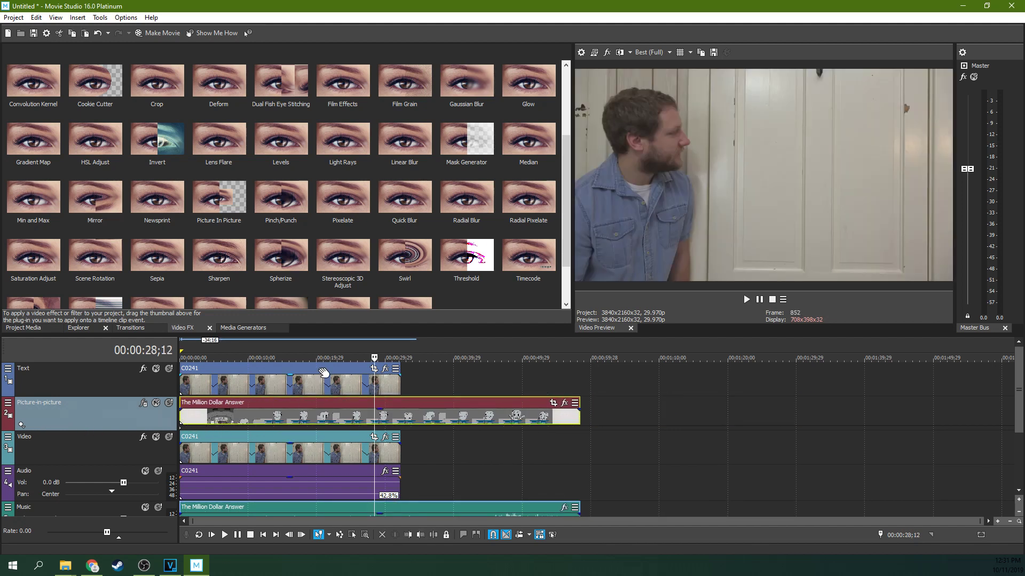
{"action": "mouse_move", "coordinate": [323, 372]}
{"action": "left_mouse_down"}
{"action": "mouse_move", "coordinate": [340, 373]}
{"action": "mouse_move", "coordinate": [317, 373]}
{"action": "left_mouse_up"}
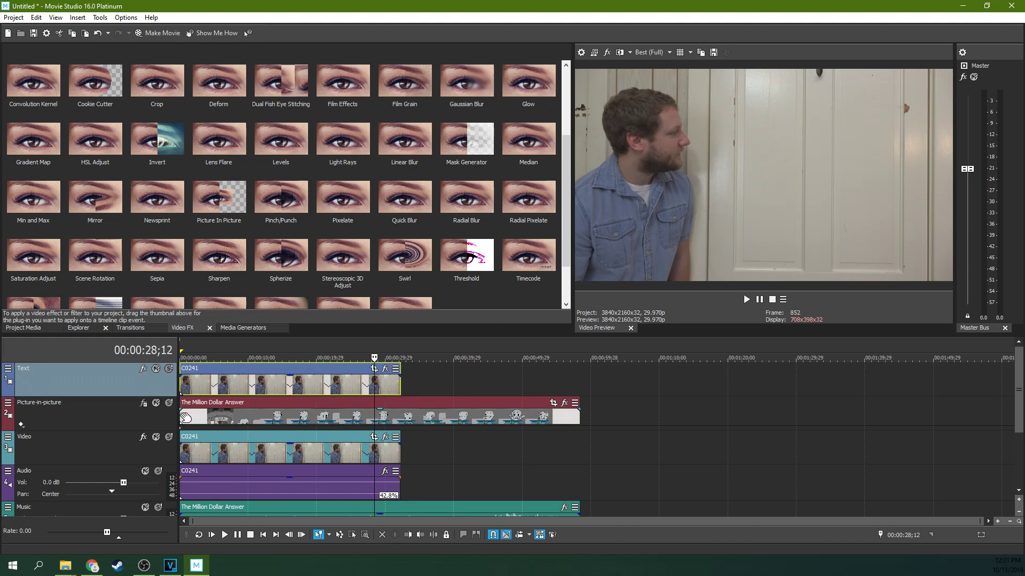
{"action": "mouse_move", "coordinate": [186, 417]}
{"action": "left_mouse_down"}
{"action": "mouse_move", "coordinate": [362, 415]}
{"action": "mouse_move", "coordinate": [182, 415]}
{"action": "left_mouse_up"}
{"action": "left_click", "coordinate": [232, 434]}
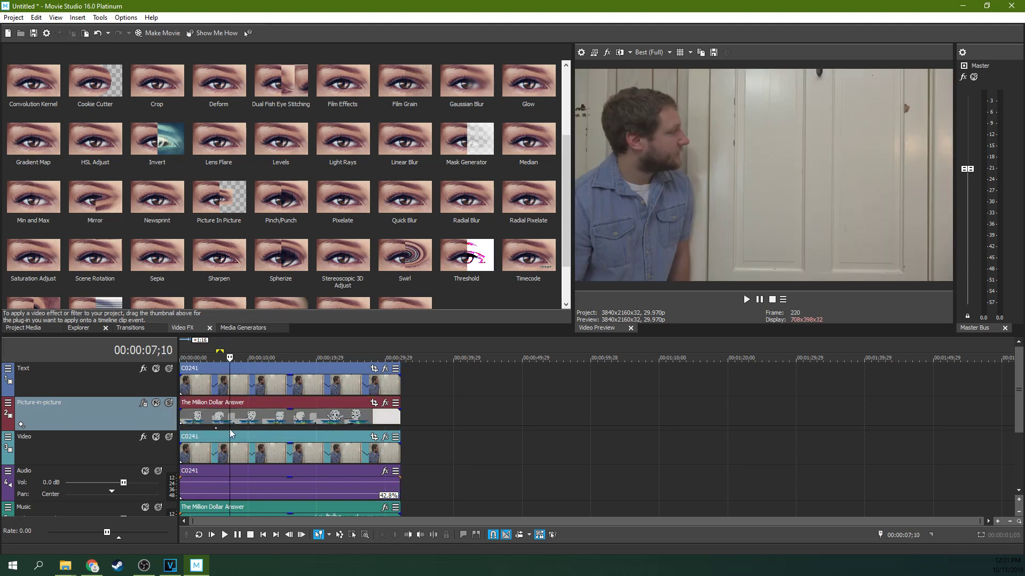
- Mute the duplicate Text track and add Picture In Picture to the cartoon track
{"action": "scroll", "coordinate": [258, 427], "scroll_direction": "up", "scroll_amount": 2}
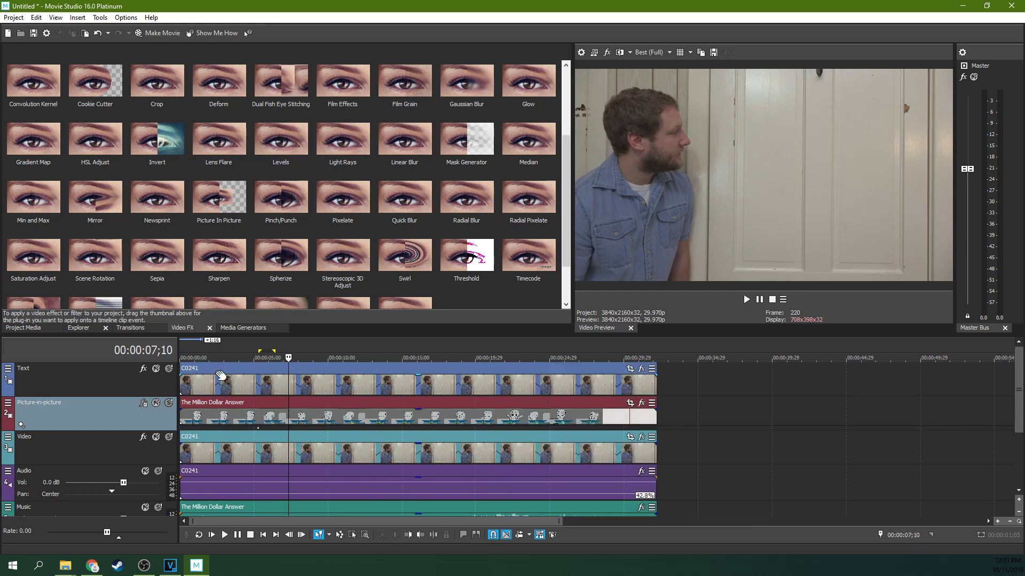
{"action": "left_click", "coordinate": [157, 371]}
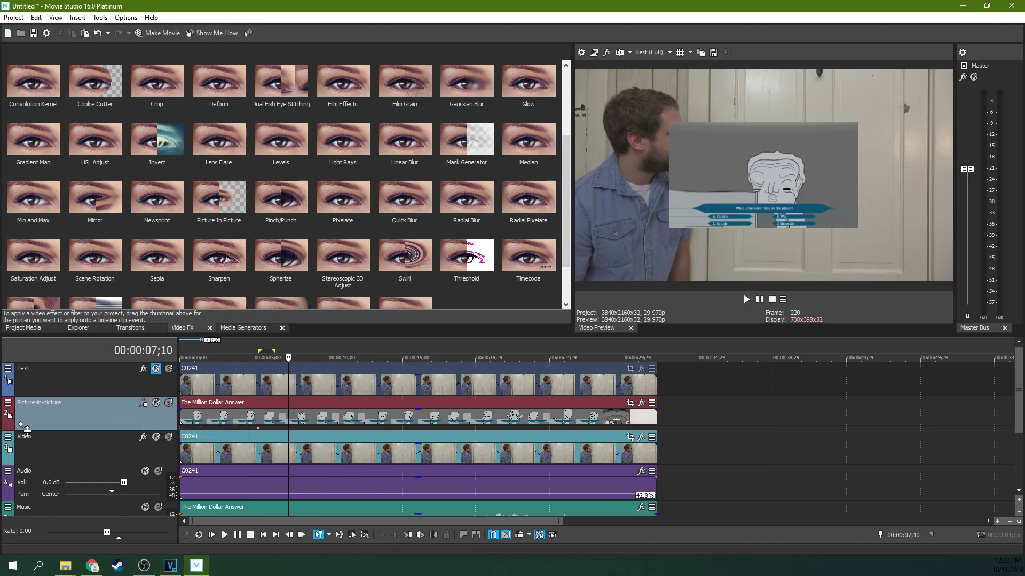
{"action": "left_click", "coordinate": [143, 404]}
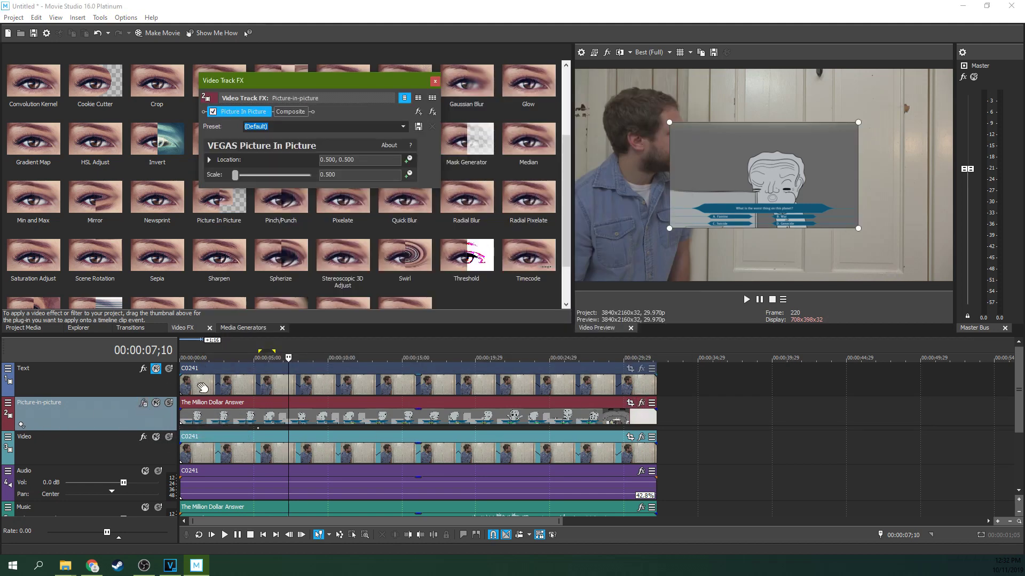
{"action": "left_click_drag", "start_coordinate": [360, 85], "coordinate": [262, 194]}
- Position the cartoon overlay over the door at scale 0.543, location 0.644, 0.482
{"action": "left_click_drag", "start_coordinate": [748, 171], "coordinate": [798, 169]}
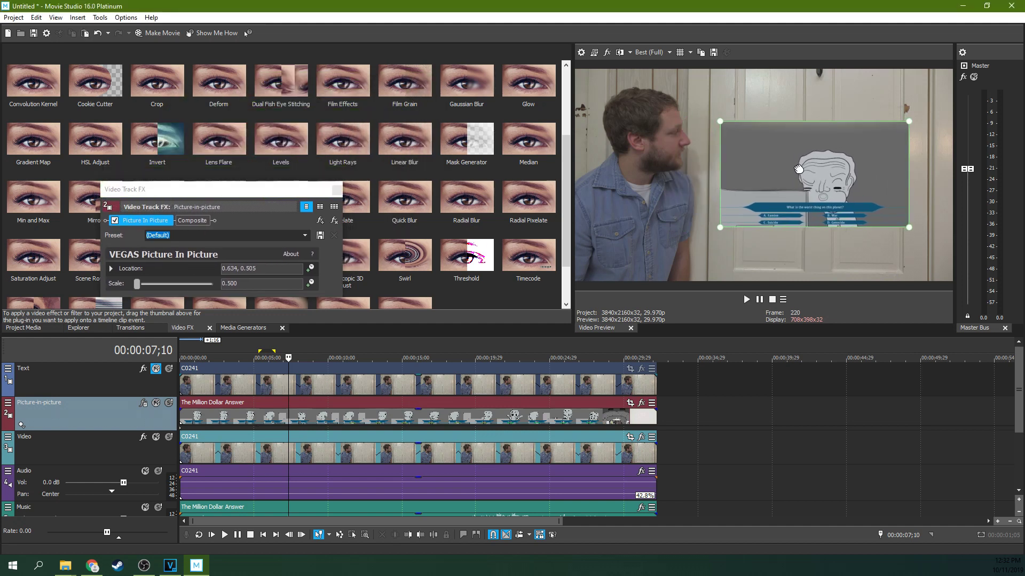
{"action": "left_click_drag", "start_coordinate": [716, 224], "coordinate": [713, 232]}
{"action": "mouse_move", "coordinate": [744, 199]}
{"action": "left_mouse_down"}
{"action": "mouse_move", "coordinate": [754, 198]}
{"action": "mouse_move", "coordinate": [746, 205]}
{"action": "left_mouse_up"}
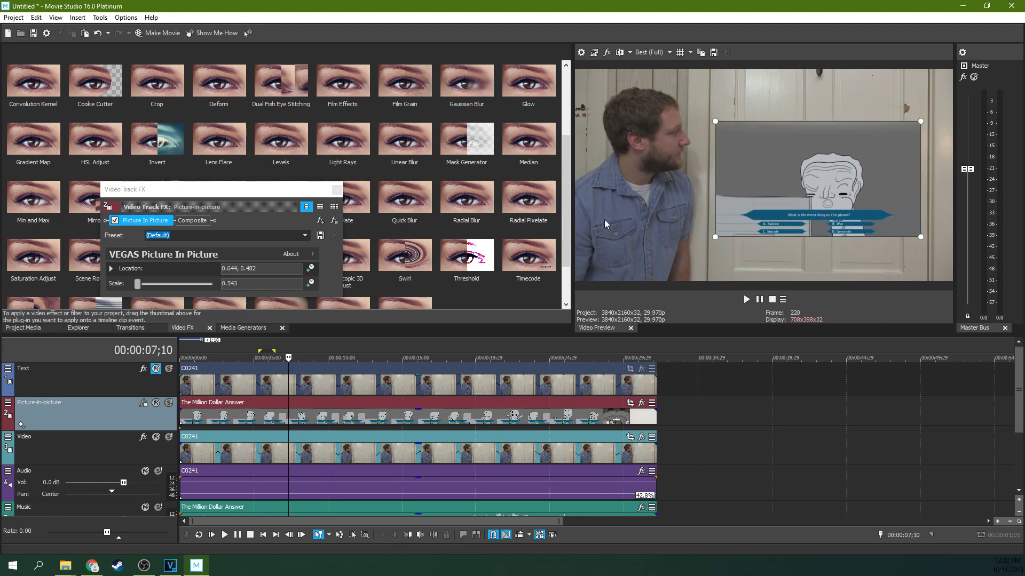
{"action": "left_click", "coordinate": [336, 190]}
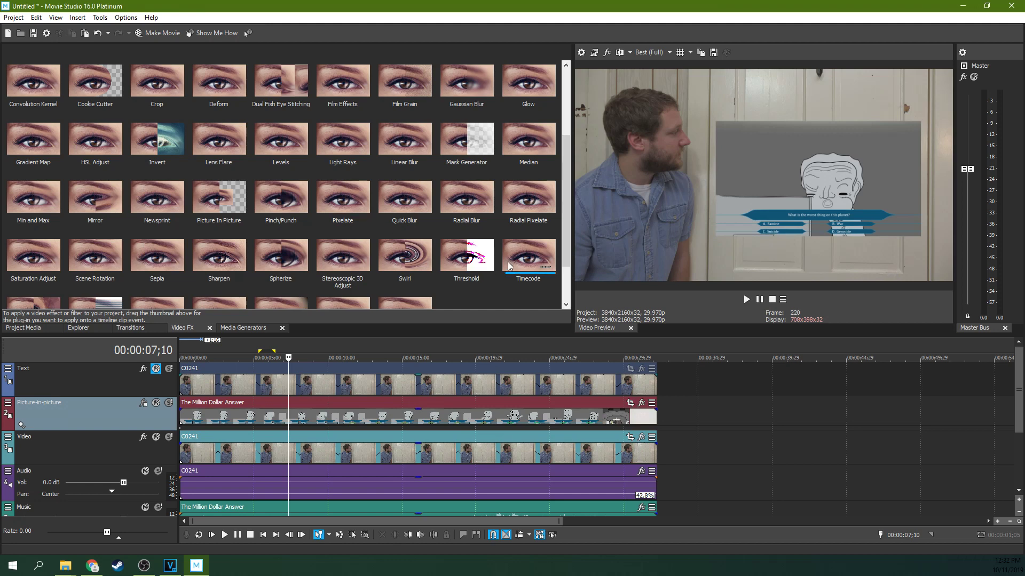
{"action": "left_click", "coordinate": [260, 392]}
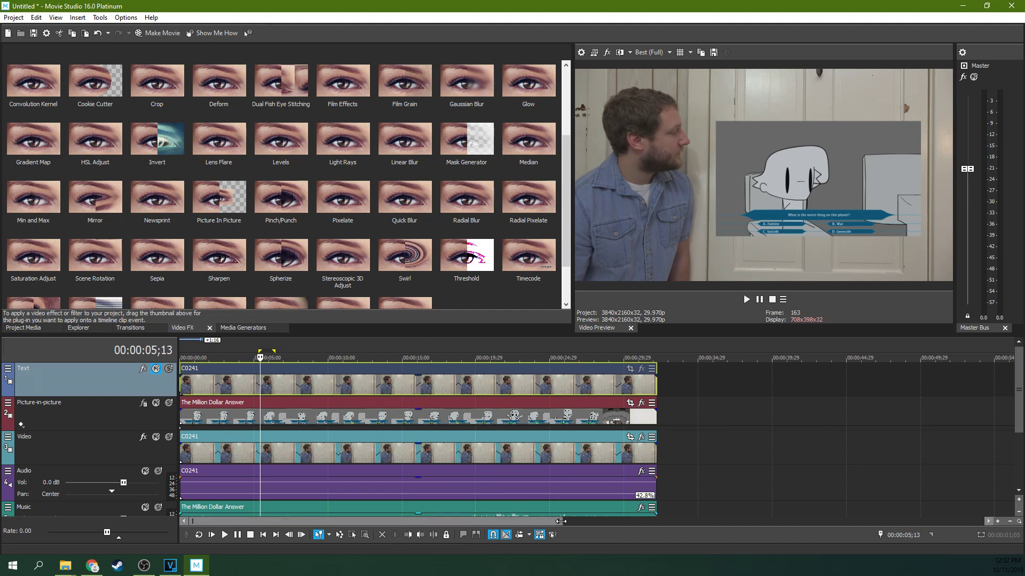
{"action": "left_click_drag", "start_coordinate": [561, 522], "coordinate": [574, 521]}
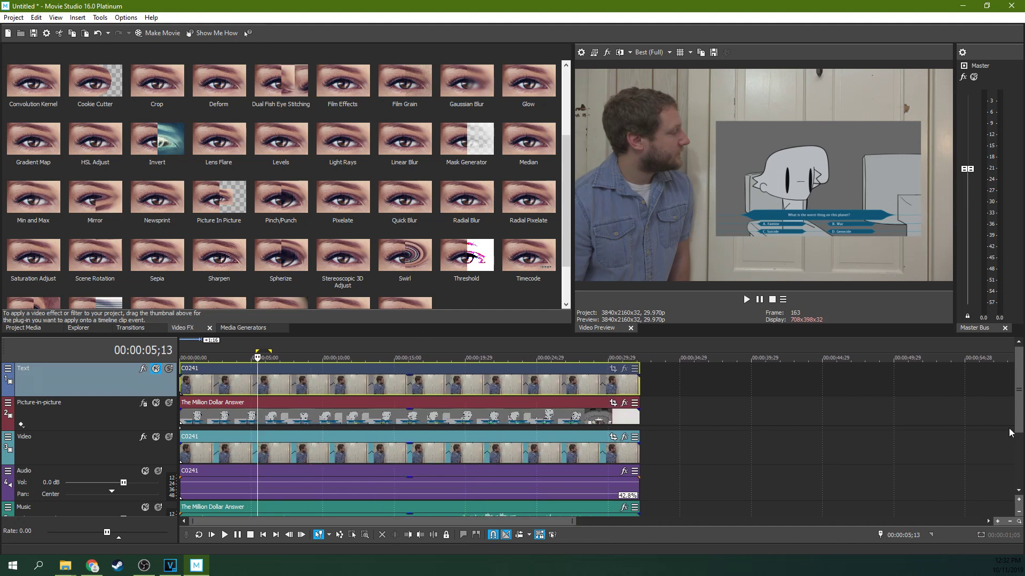
- Set the Picture-in-picture track's Compositing Mode to Multiply (Mask), leaving the cartoon on black
{"action": "scroll", "coordinate": [1018, 400], "scroll_direction": "down", "scroll_amount": 2}
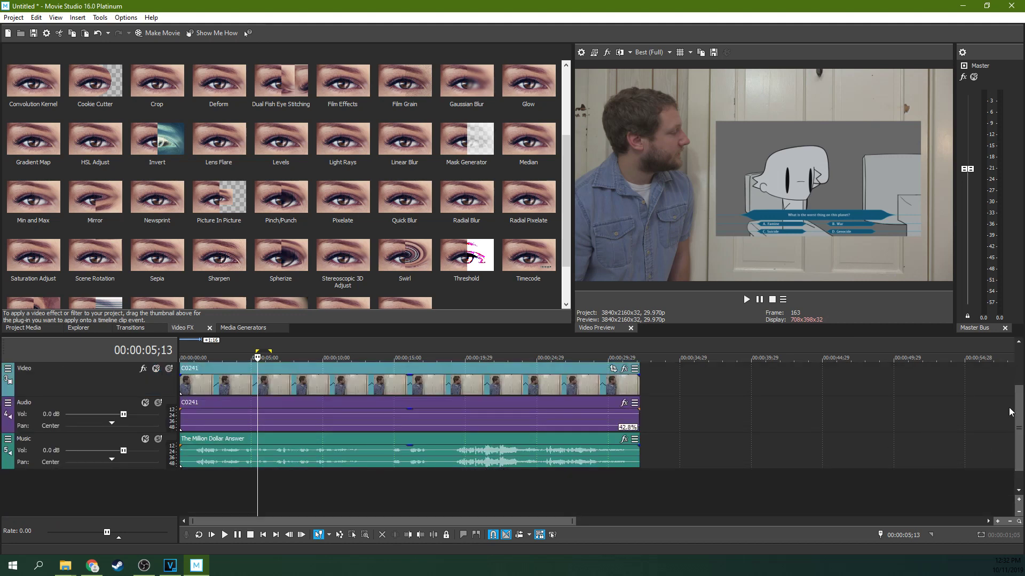
{"action": "scroll", "coordinate": [1019, 417], "scroll_direction": "up", "scroll_amount": 1}
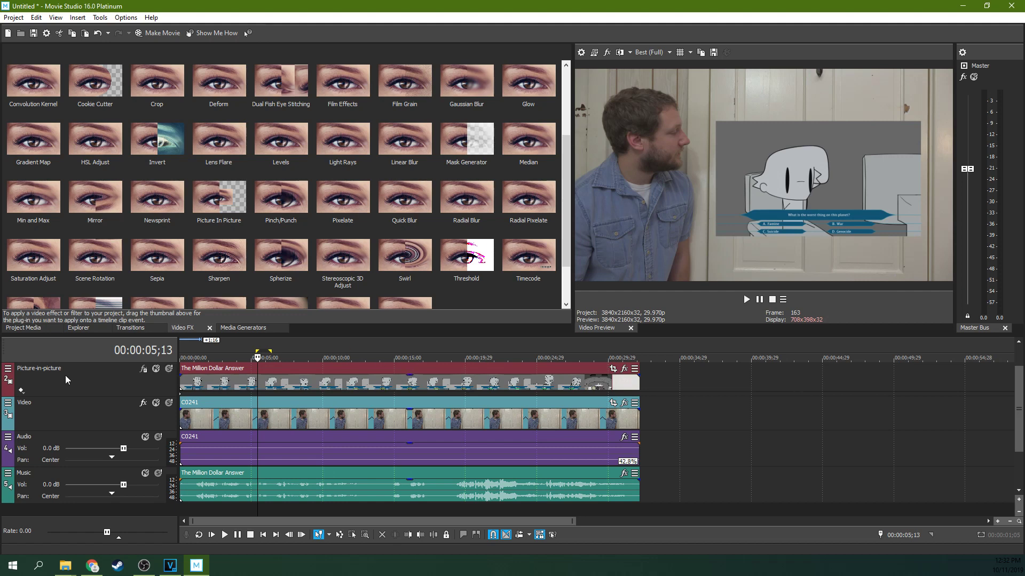
{"action": "left_click", "coordinate": [8, 368]}
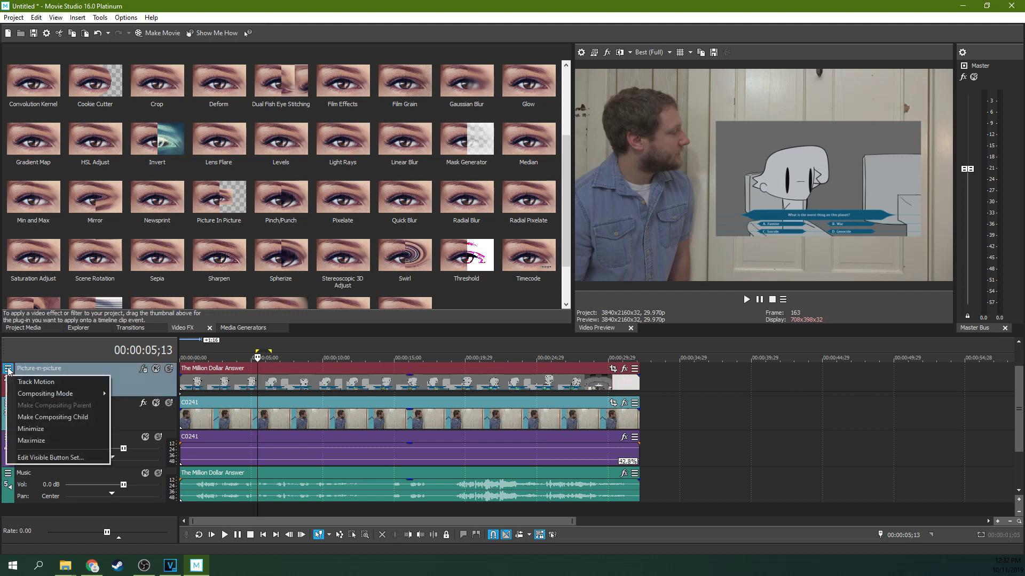
{"action": "left_click", "coordinate": [116, 370]}
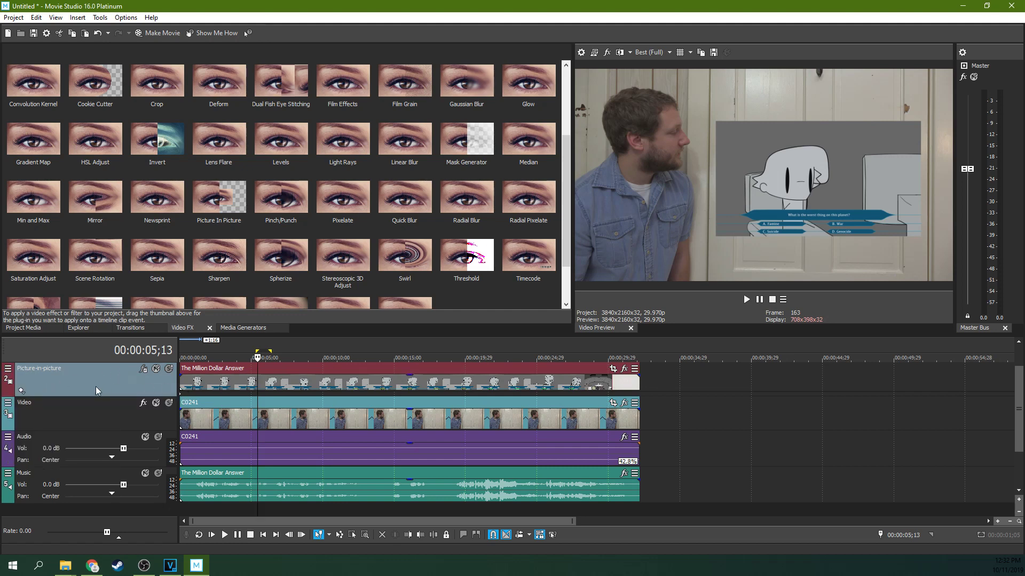
{"action": "left_click", "coordinate": [8, 368]}
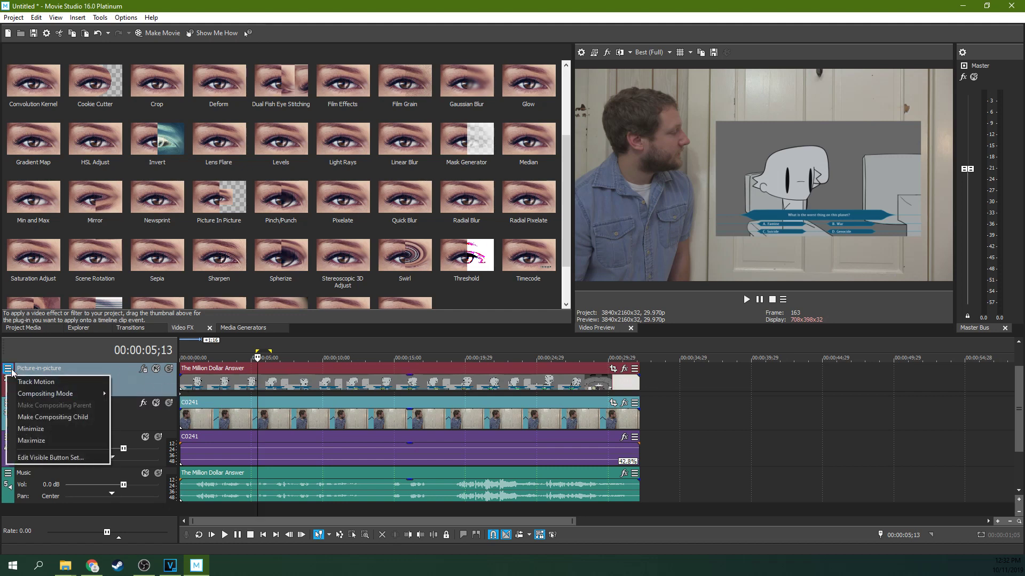
{"action": "mouse_move", "coordinate": [76, 399]}
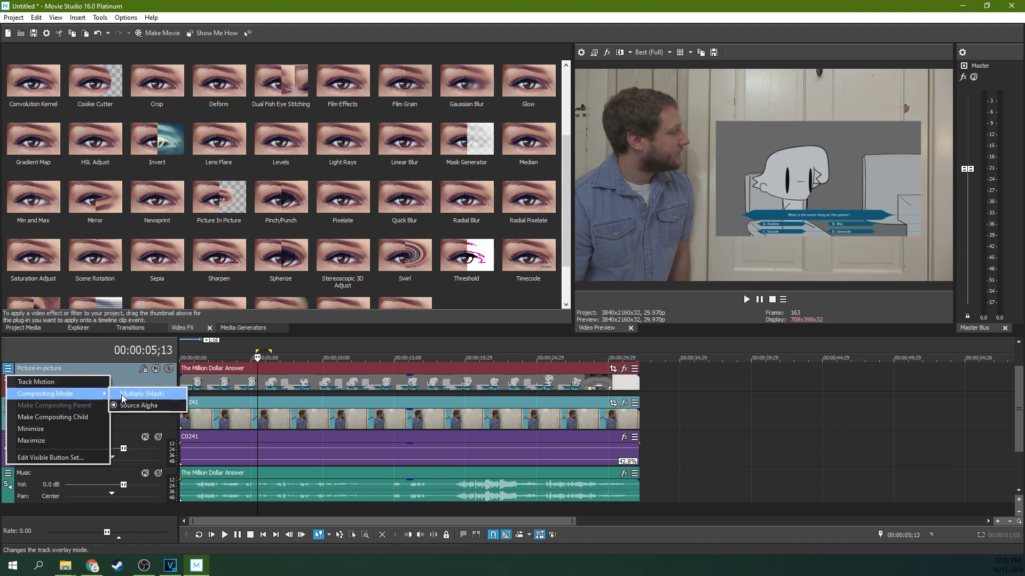
{"action": "left_click", "coordinate": [122, 394]}
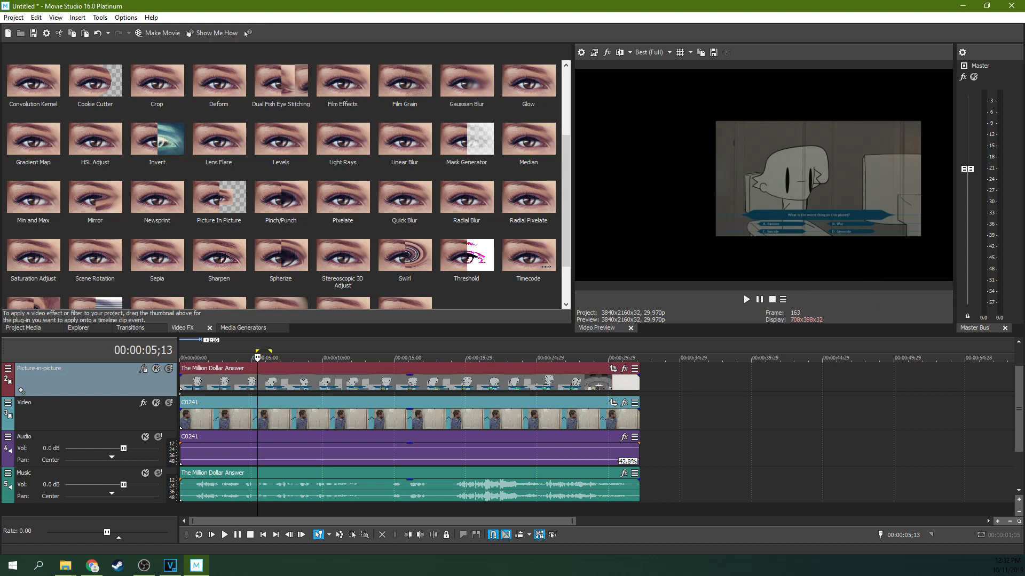
- Unmute the Text track and apply a rectangle-shaped Cookie Cutter to its C0241 clip
{"action": "scroll", "coordinate": [1017, 382], "scroll_direction": "up", "scroll_amount": 1}
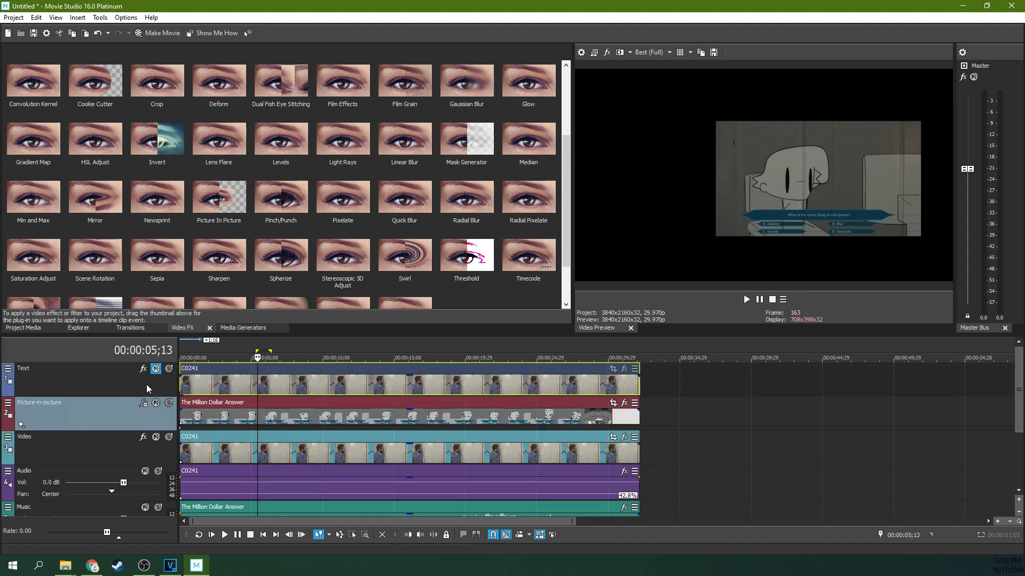
{"action": "left_click", "coordinate": [156, 370]}
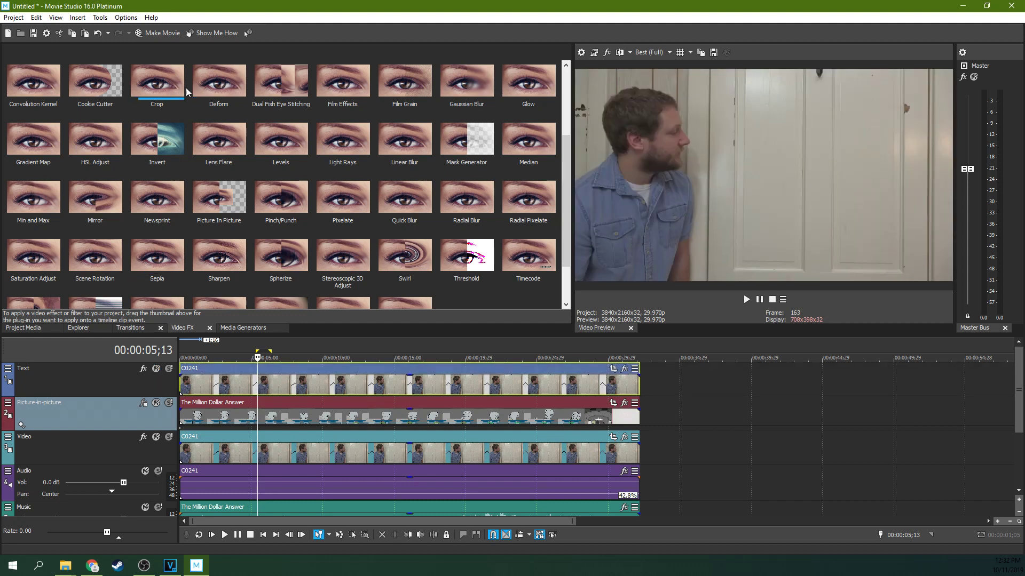
{"action": "left_click_drag", "start_coordinate": [93, 86], "coordinate": [336, 387]}
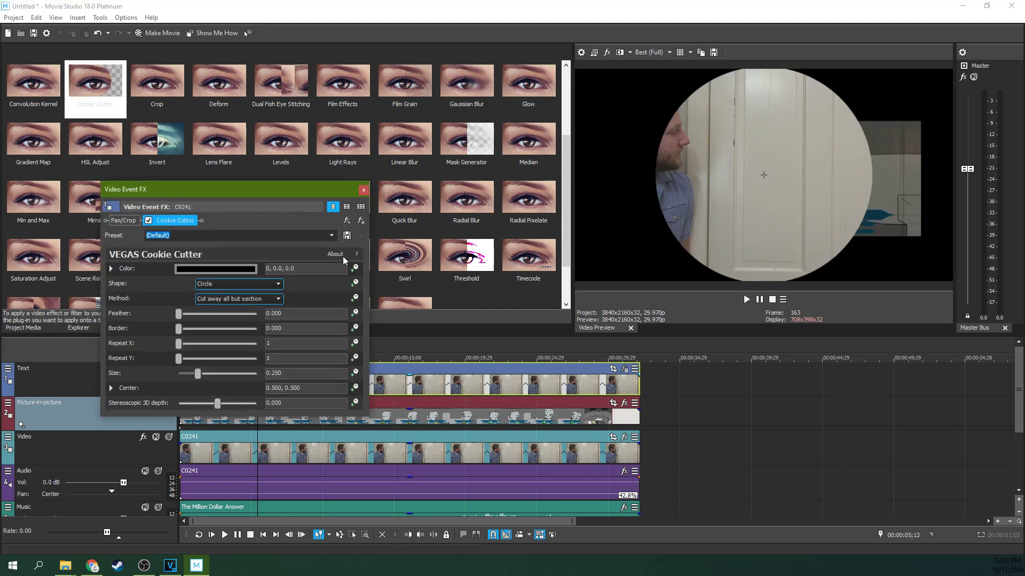
{"action": "left_click", "coordinate": [250, 283]}
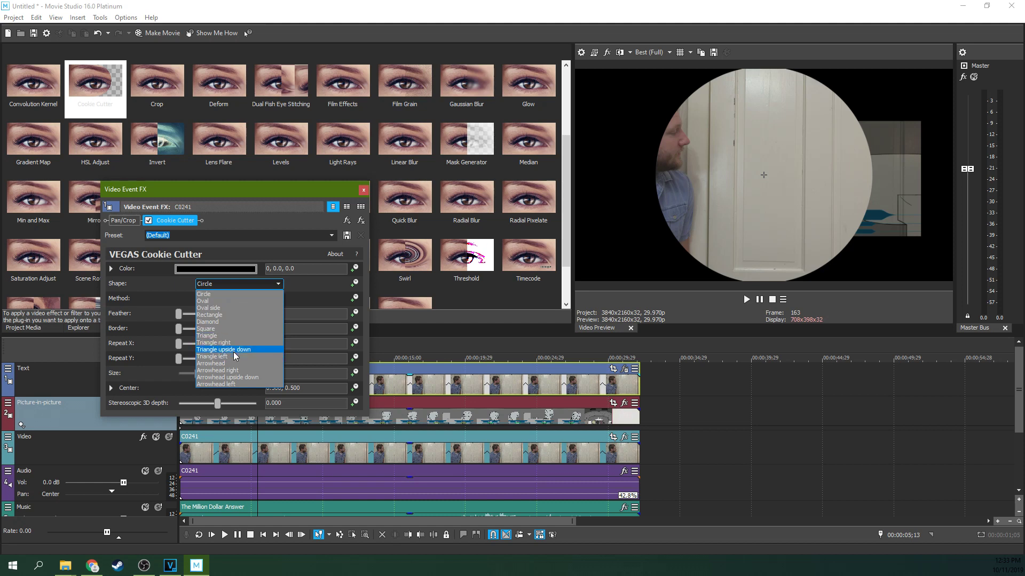
{"action": "left_click", "coordinate": [234, 316]}
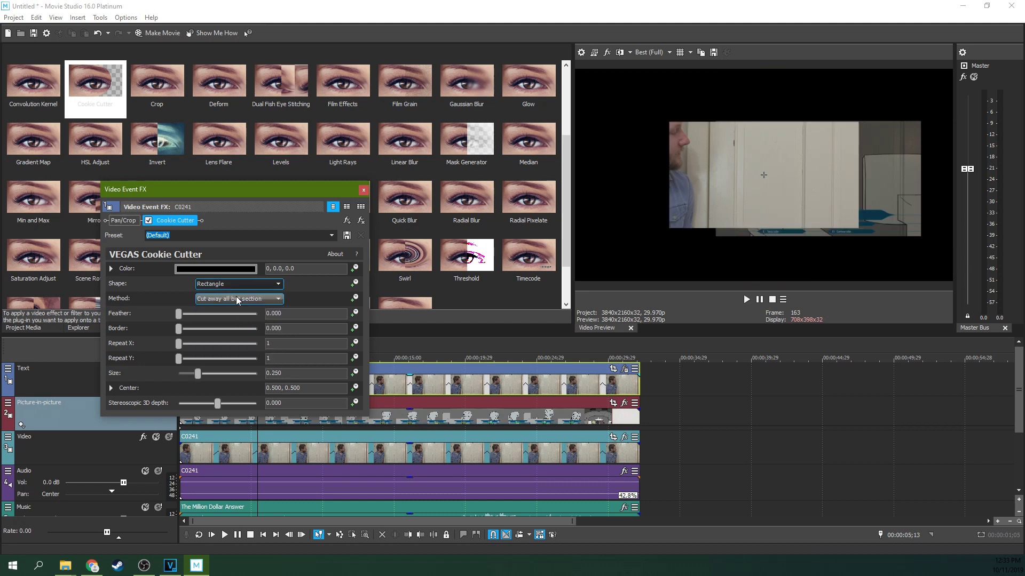
{"action": "left_click", "coordinate": [242, 301]}
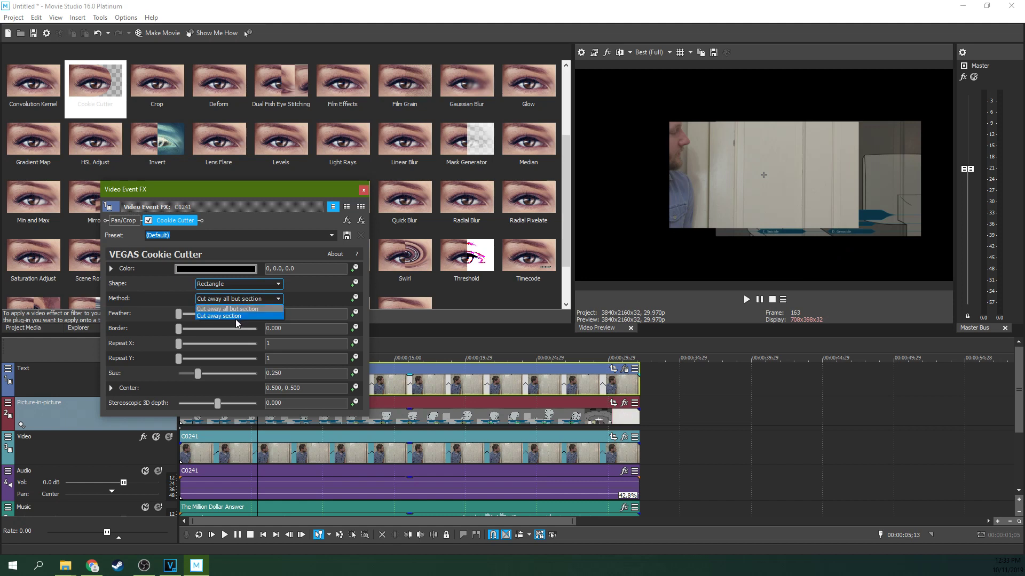
{"action": "left_click", "coordinate": [235, 322]}
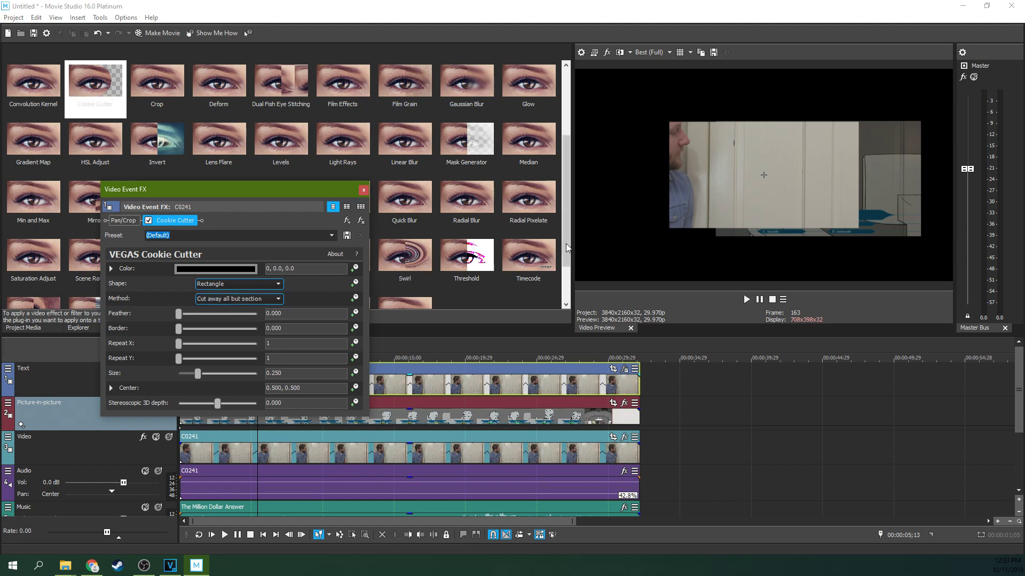
- Set the cutter to Cut away section at 0.650, 0.482, slightly feathered, size 0.265
{"action": "left_click_drag", "start_coordinate": [783, 179], "coordinate": [801, 183]}
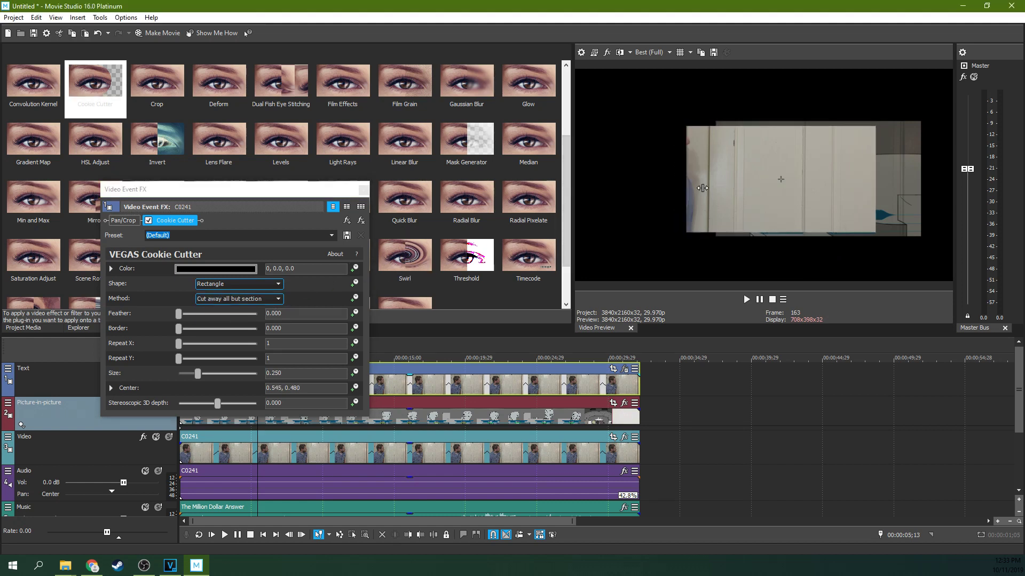
{"action": "left_click", "coordinate": [269, 300]}
{"action": "left_click", "coordinate": [240, 319]}
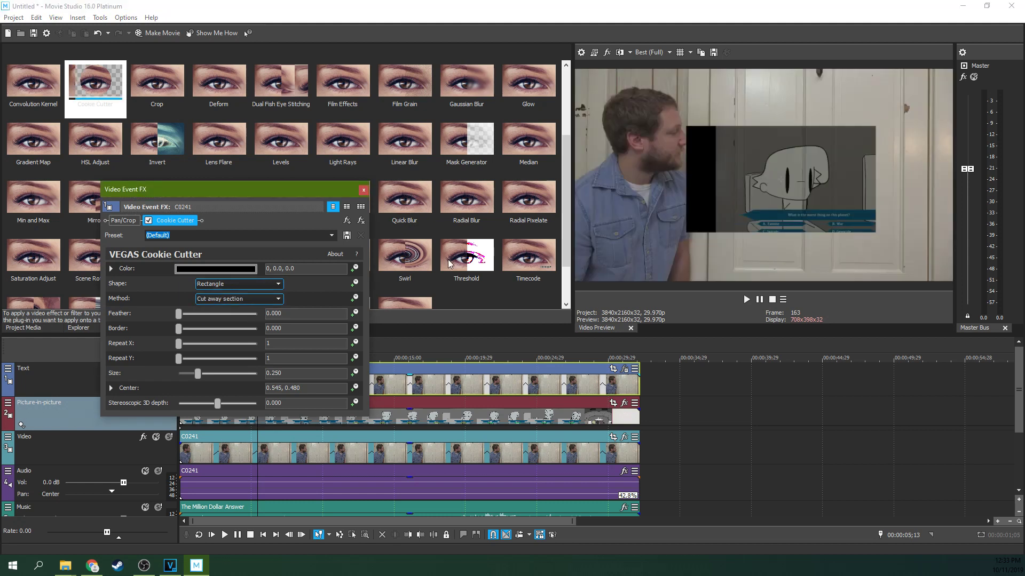
{"action": "left_click_drag", "start_coordinate": [781, 180], "coordinate": [819, 184]}
{"action": "left_click_drag", "start_coordinate": [179, 315], "coordinate": [181, 323]}
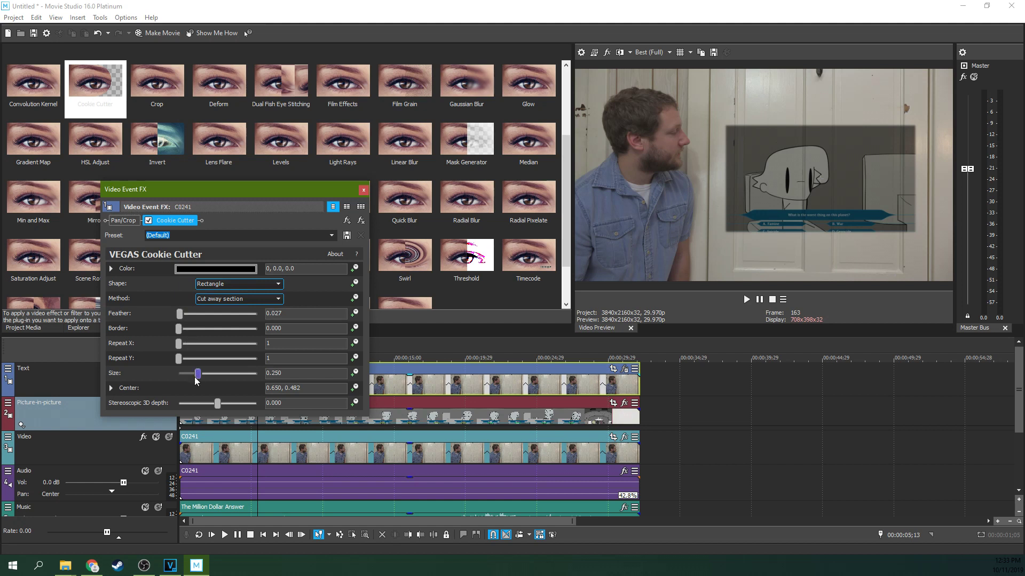
{"action": "mouse_move", "coordinate": [198, 373]}
{"action": "left_mouse_down"}
{"action": "mouse_move", "coordinate": [181, 380]}
{"action": "mouse_move", "coordinate": [197, 383]}
{"action": "left_mouse_up"}
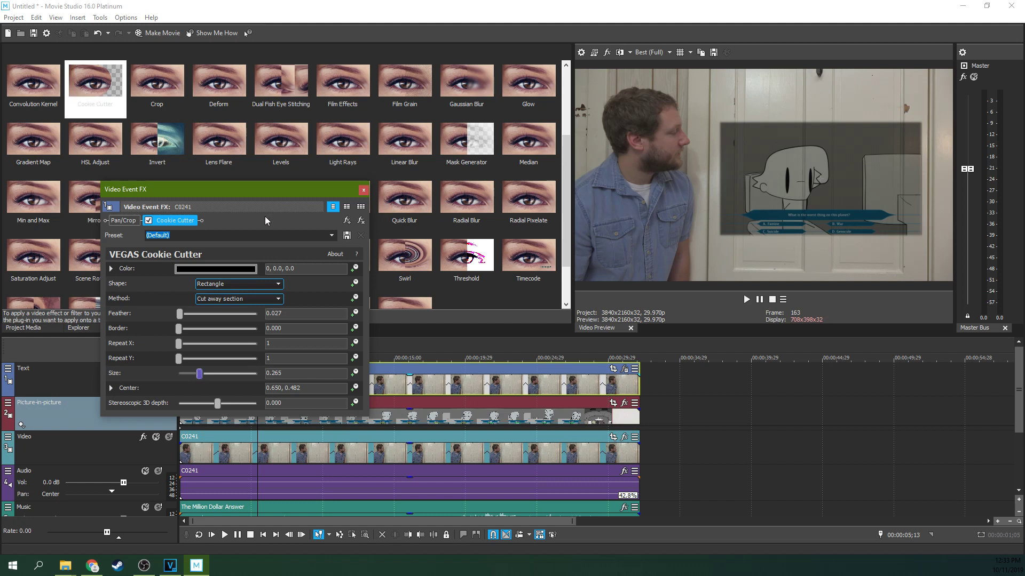
{"action": "left_click", "coordinate": [364, 192]}
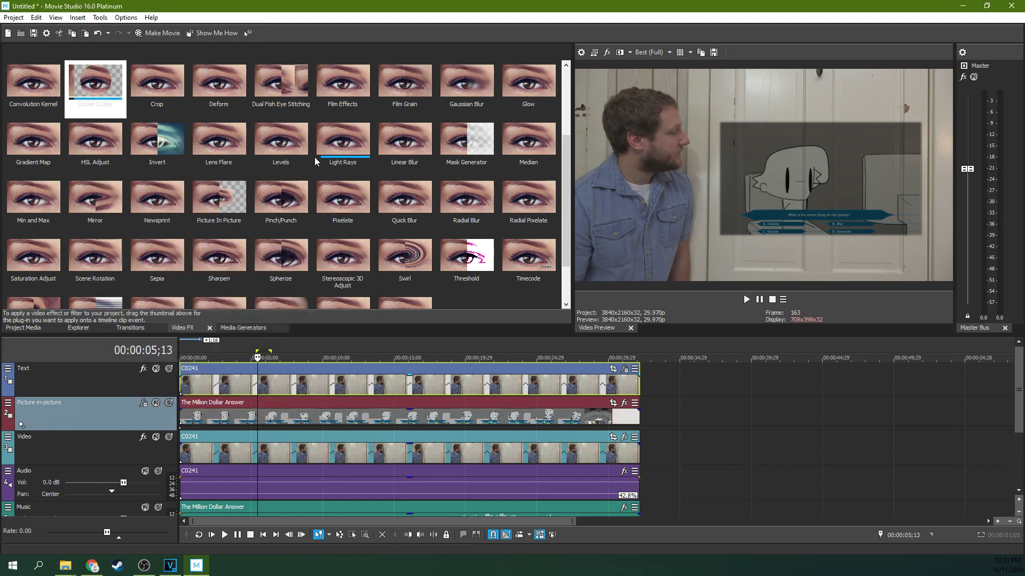
- Add VEGAS Levels to The Million Dollar Answer clip with input end lowered to 0.408
{"action": "left_click_drag", "start_coordinate": [293, 148], "coordinate": [319, 412]}
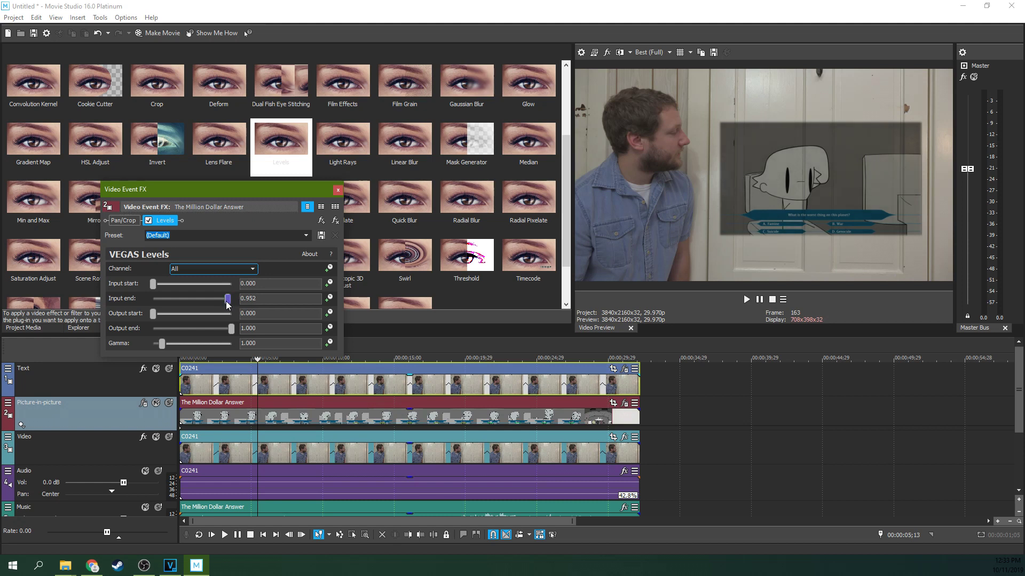
{"action": "mouse_move", "coordinate": [221, 303]}
{"action": "left_mouse_down"}
{"action": "mouse_move", "coordinate": [147, 305]}
{"action": "mouse_move", "coordinate": [203, 305]}
{"action": "left_mouse_up"}
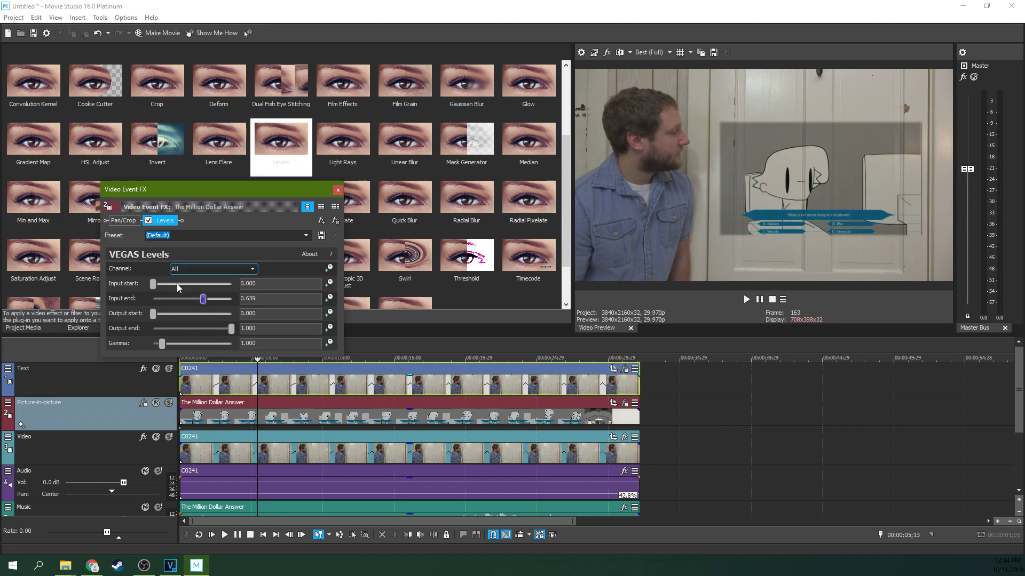
{"action": "mouse_move", "coordinate": [199, 299]}
{"action": "left_mouse_down"}
{"action": "mouse_move", "coordinate": [228, 302]}
{"action": "mouse_move", "coordinate": [183, 309]}
{"action": "left_mouse_up"}
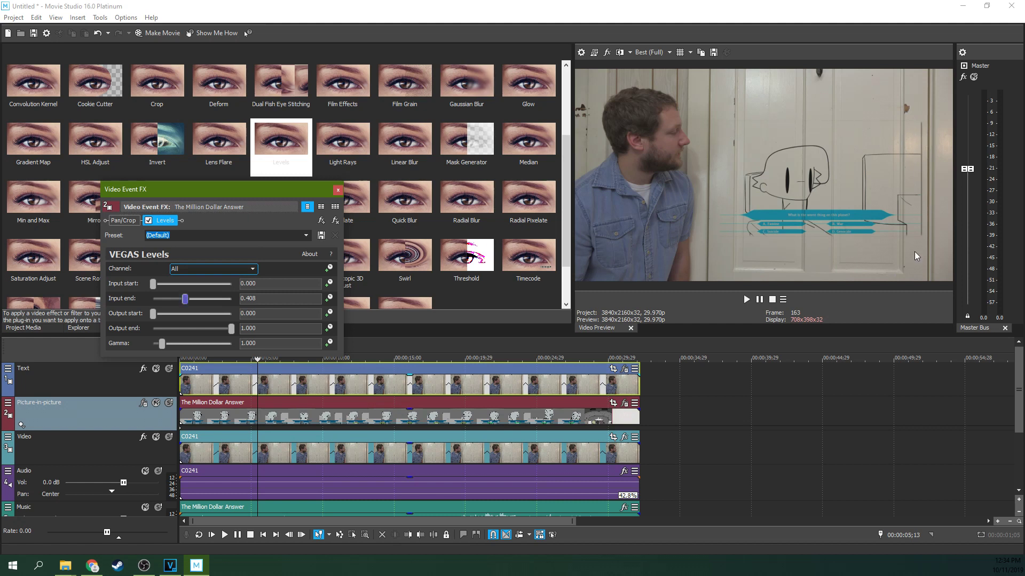
{"action": "left_click", "coordinate": [338, 190]}
- Reduce the C0241 Cookie Cutter size to 0.245, then play the composite from 13;00
{"action": "left_click", "coordinate": [413, 383]}
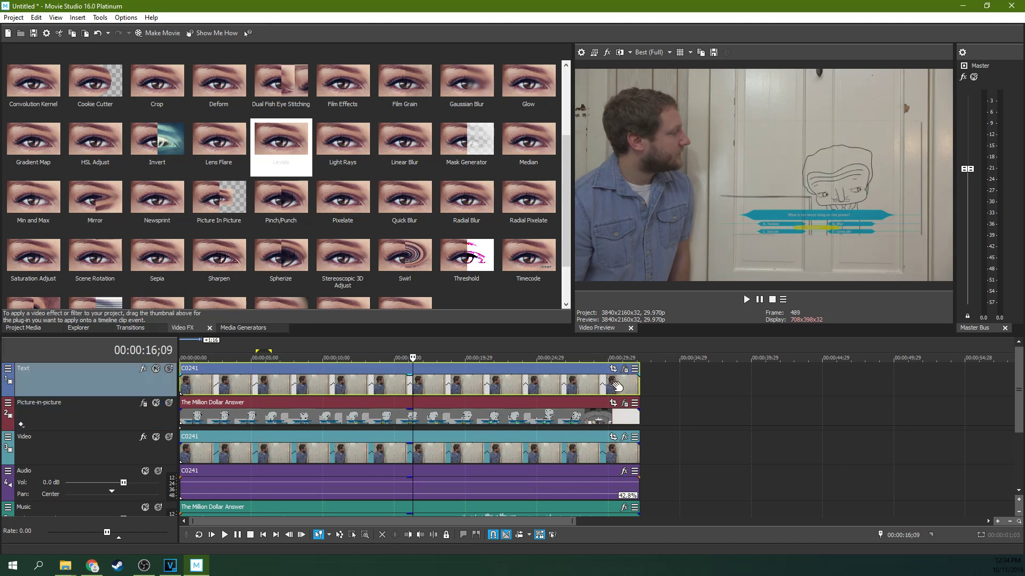
{"action": "left_click", "coordinate": [624, 369]}
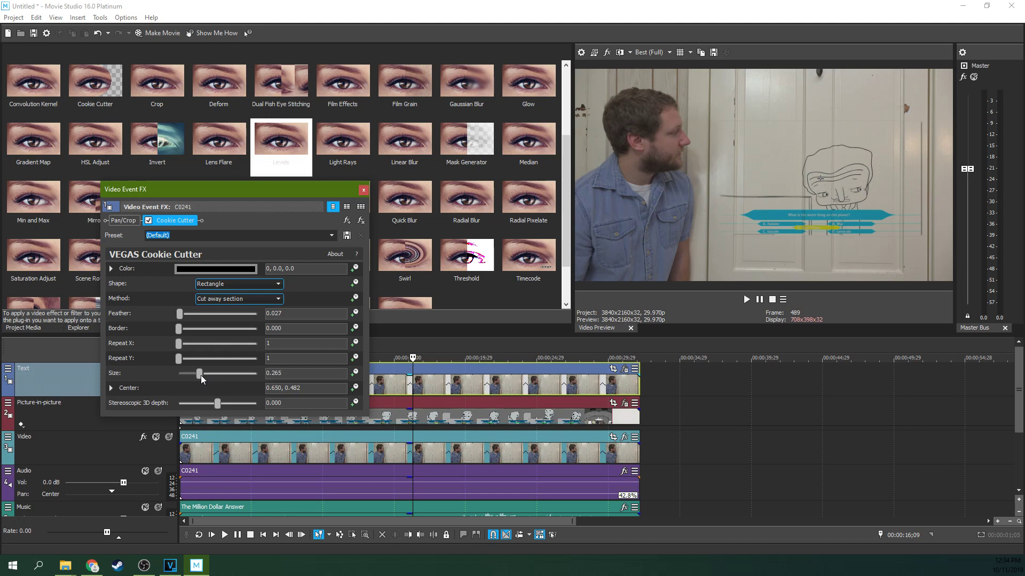
{"action": "left_click_drag", "start_coordinate": [202, 378], "coordinate": [198, 377]}
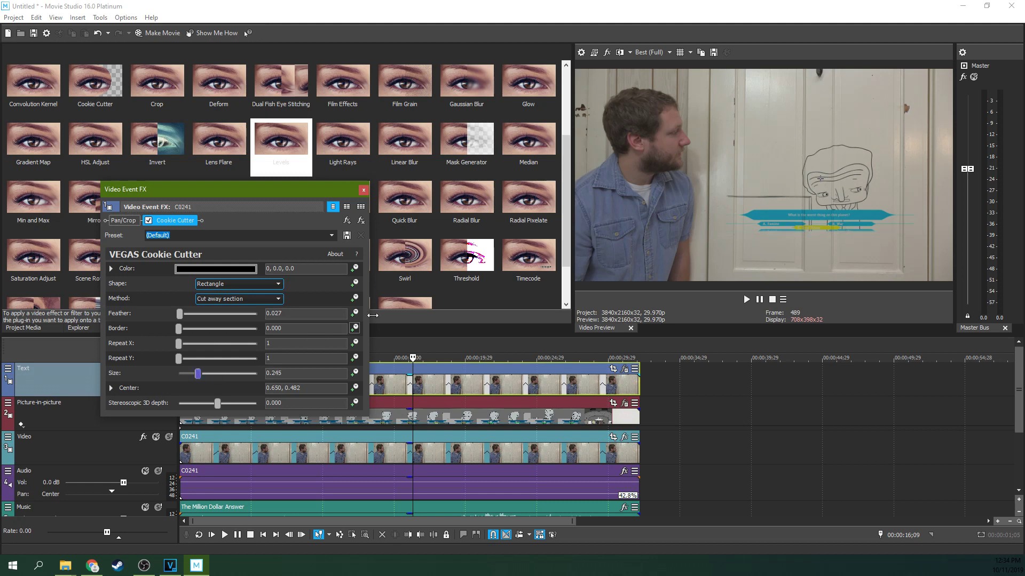
{"action": "left_click", "coordinate": [281, 144]}
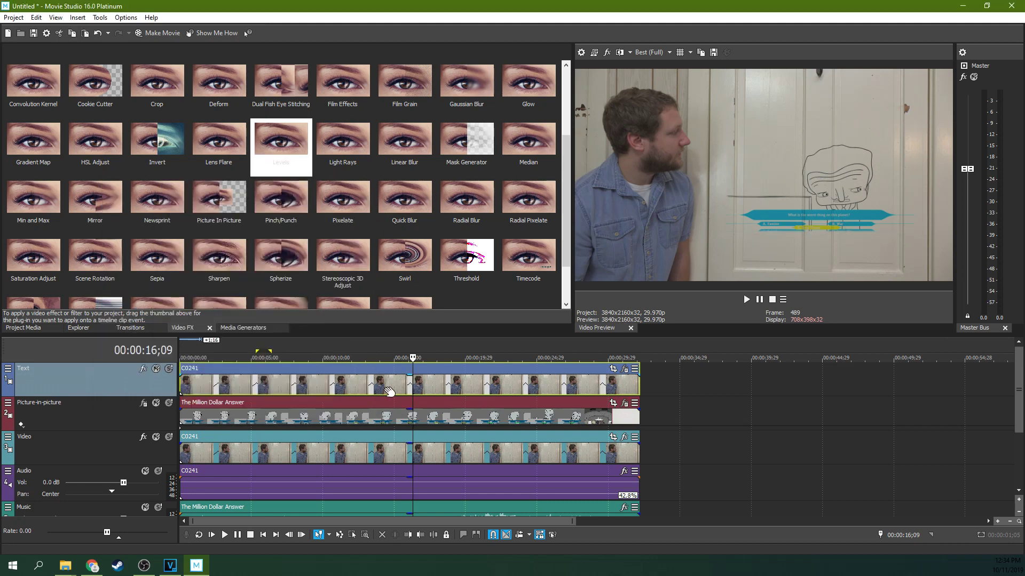
{"action": "left_click", "coordinate": [368, 389]}
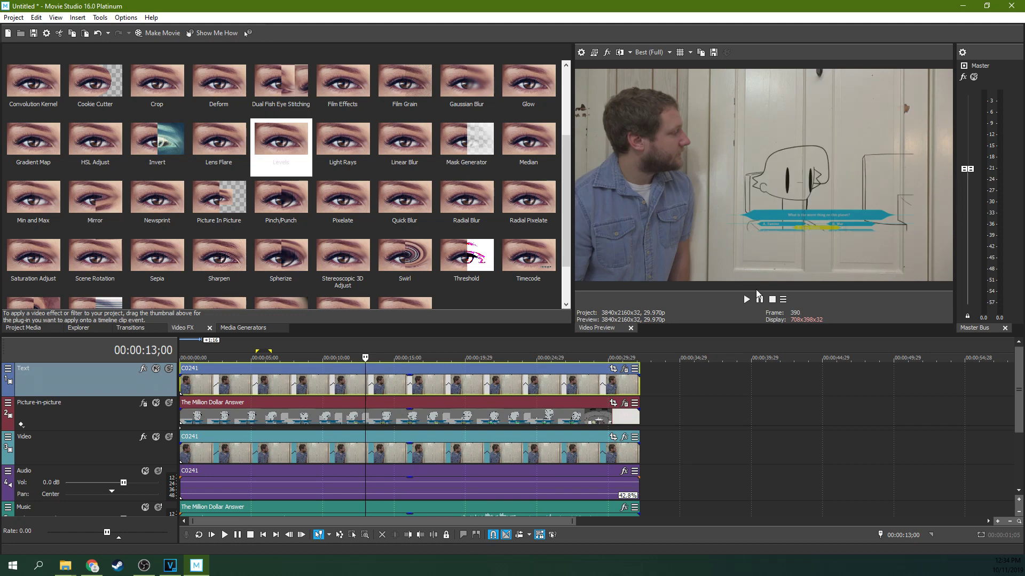
{"action": "left_click", "coordinate": [746, 299]}
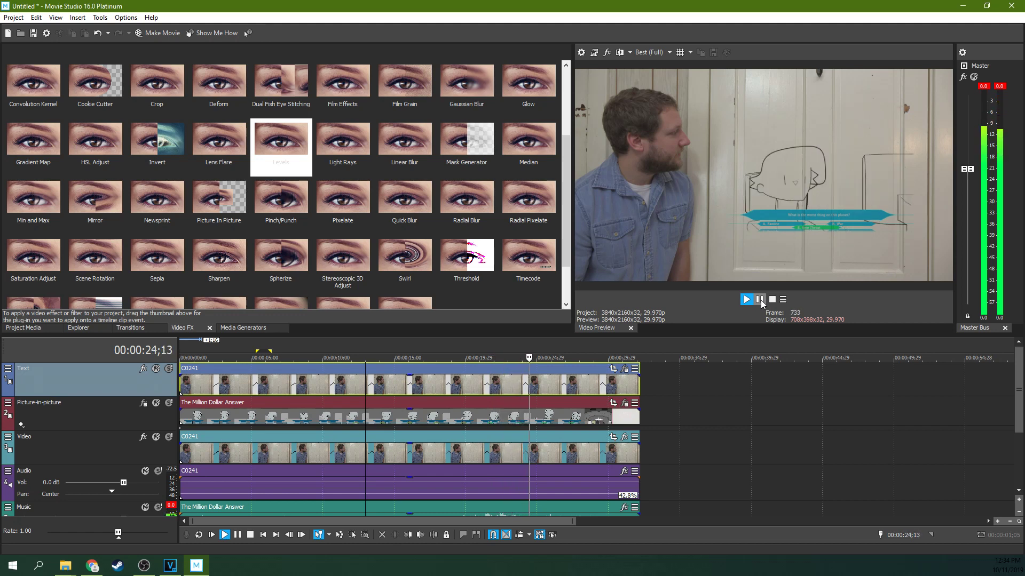
{"action": "left_click", "coordinate": [759, 299]}
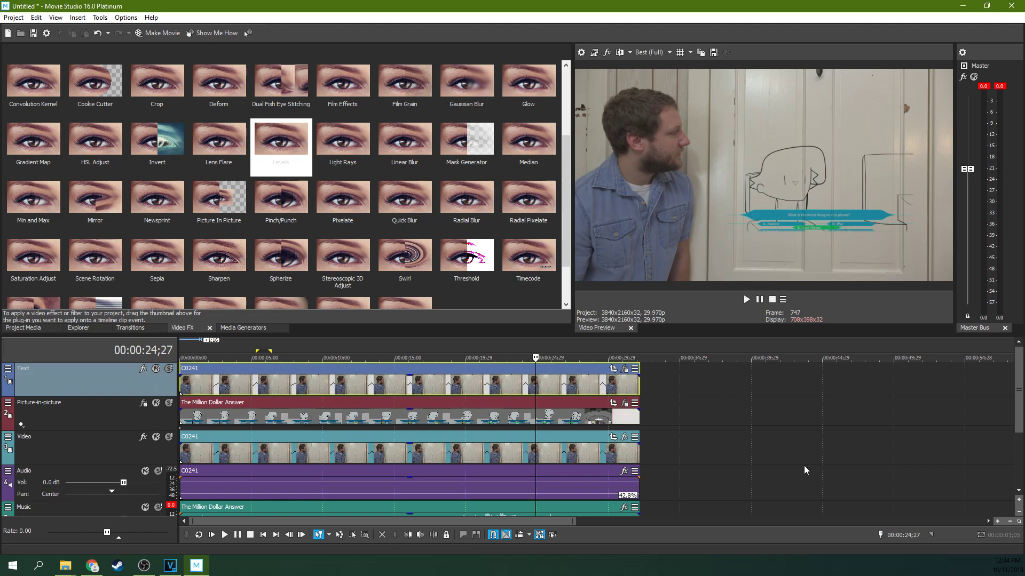
{"action": "key", "text": "alt+Tab"}
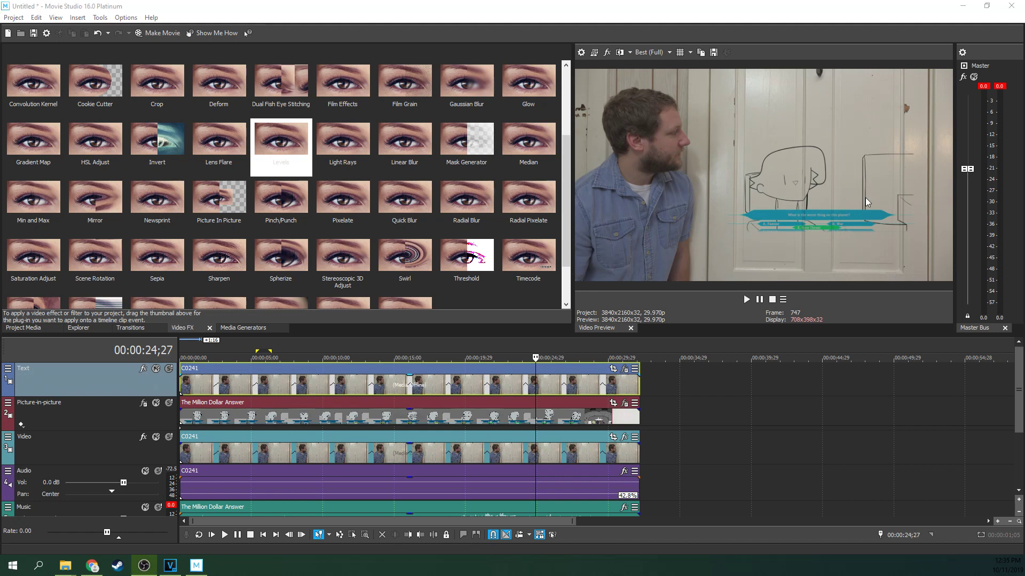